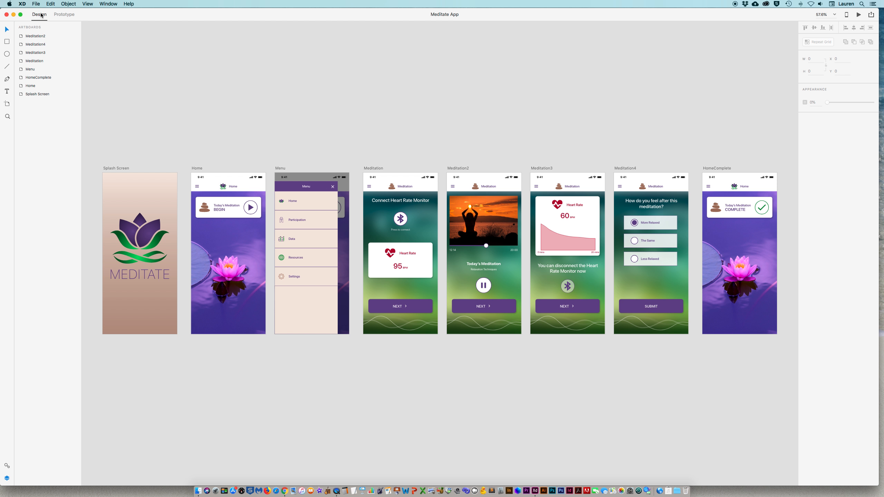
# Step: In prototype mode, make Splash Screen the home artboard and link it to Home with a Dissolve transition
pyautogui.click(66, 15)
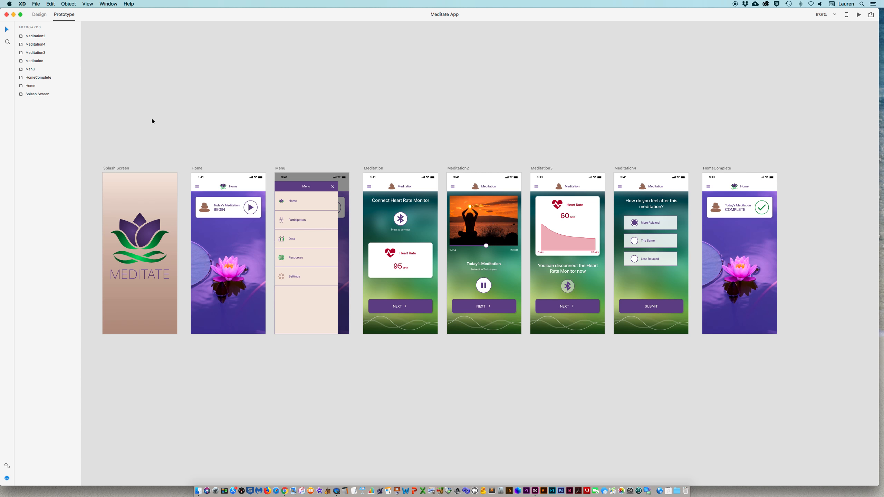
pyautogui.click(115, 168)
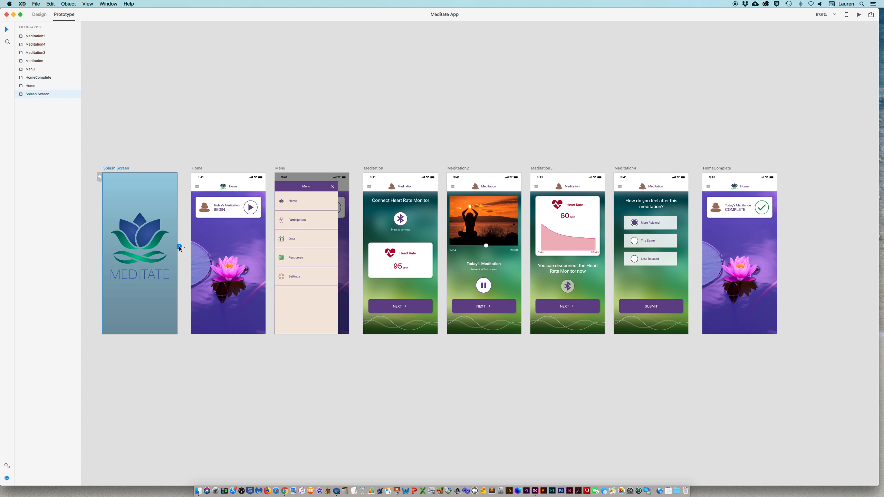
pyautogui.click(99, 177)
pyautogui.moveTo(180, 246); pyautogui.dragTo(207, 246)
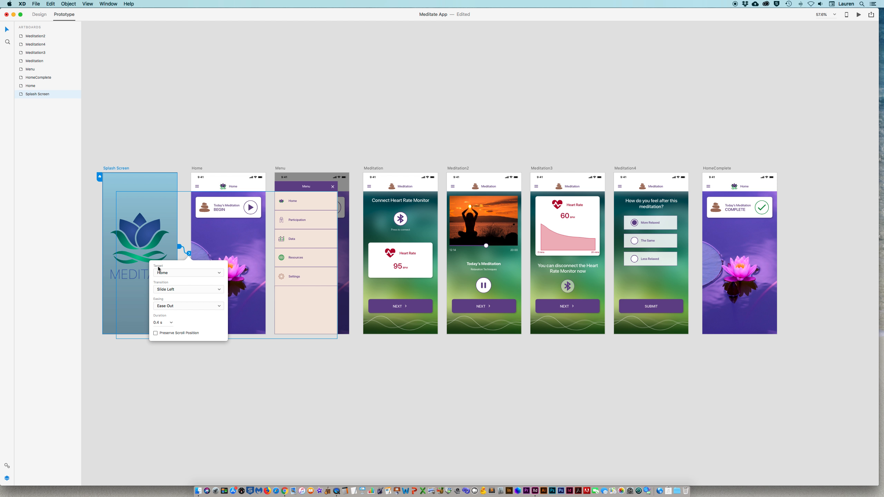
pyautogui.click(182, 289)
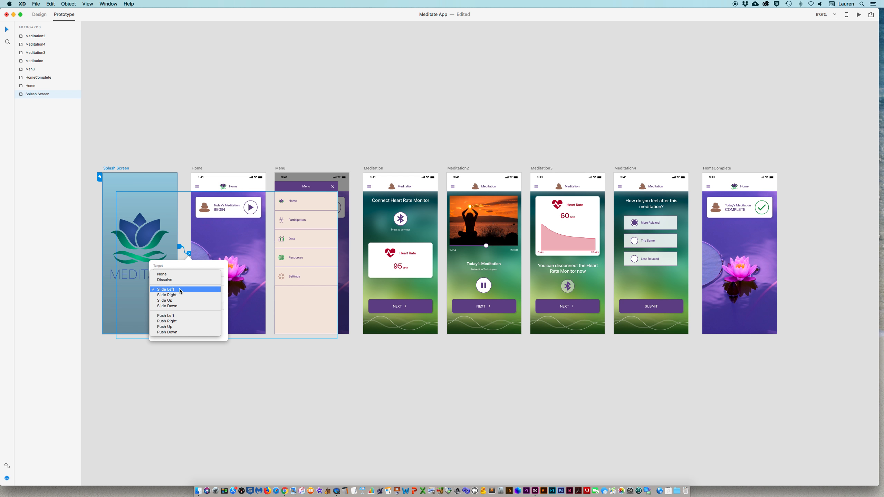
pyautogui.click(169, 279)
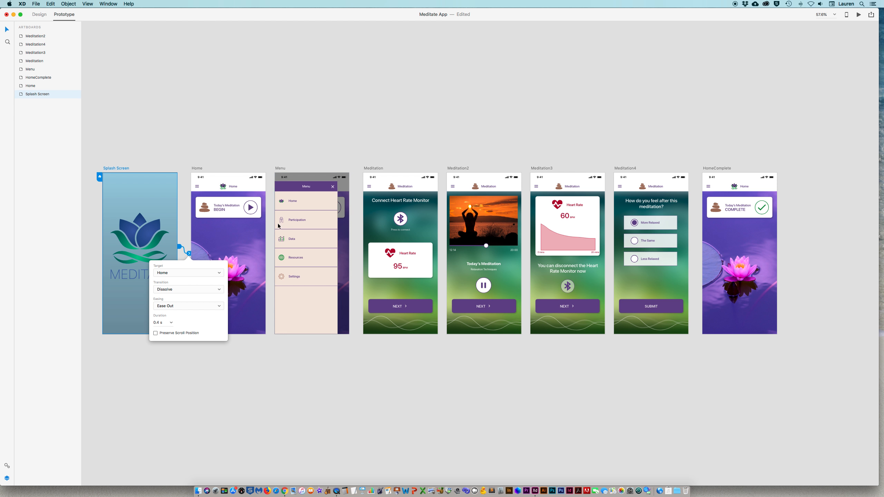
# Step: Link the Today's Meditation BEGIN card on Home to the Meditation artboard with a Slide Left transition
pyautogui.click(237, 214)
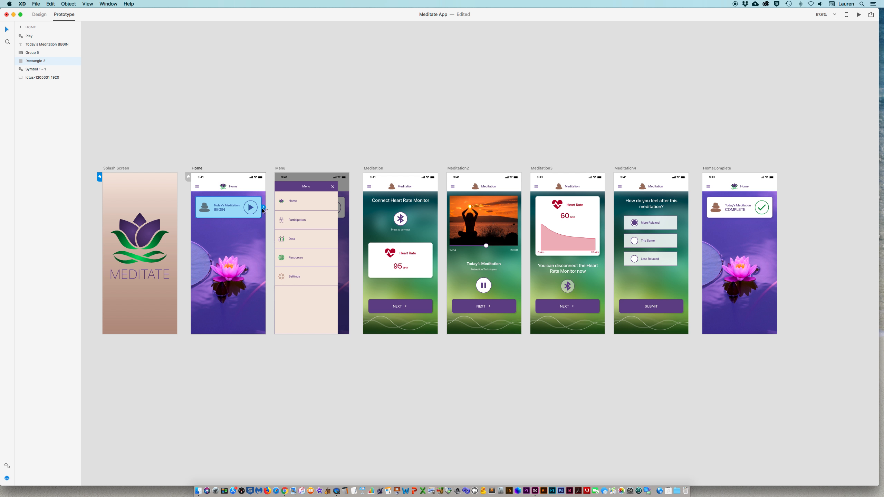
pyautogui.moveTo(262, 208); pyautogui.dragTo(373, 223)
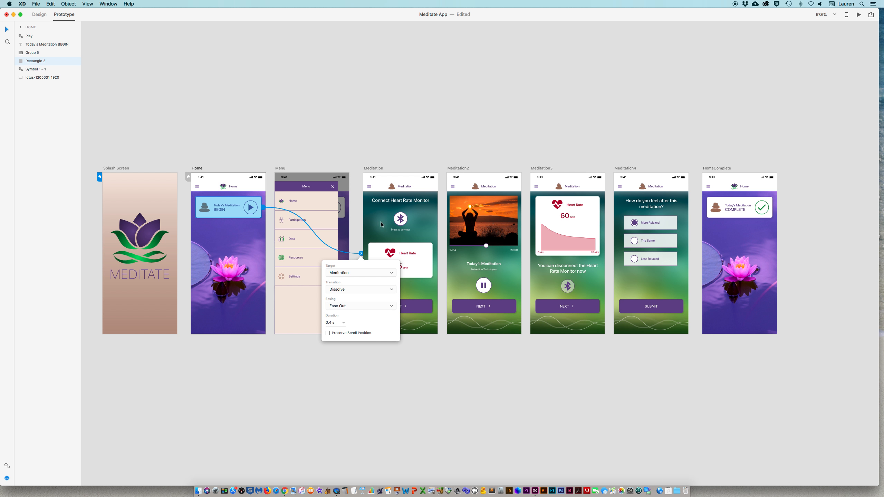
pyautogui.click(352, 289)
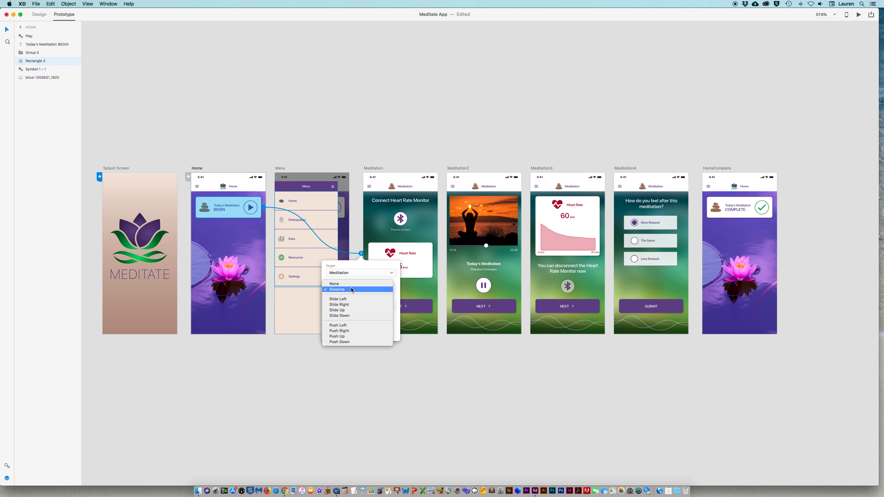
pyautogui.click(365, 299)
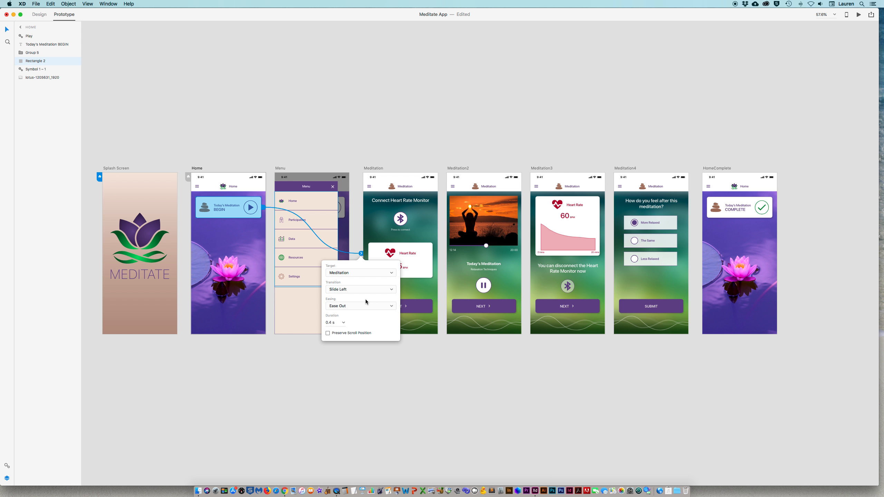
# Step: Link the NEXT buttons on Meditation, Meditation2 and Meditation3 to the following meditation artboard each, ending at Meditation4, with Slide Left
pyautogui.click(432, 308)
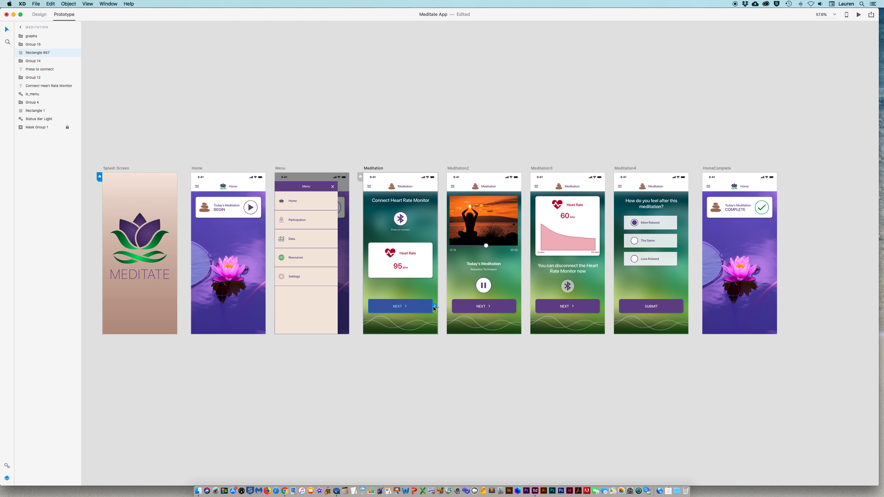
pyautogui.moveTo(433, 306); pyautogui.dragTo(457, 285)
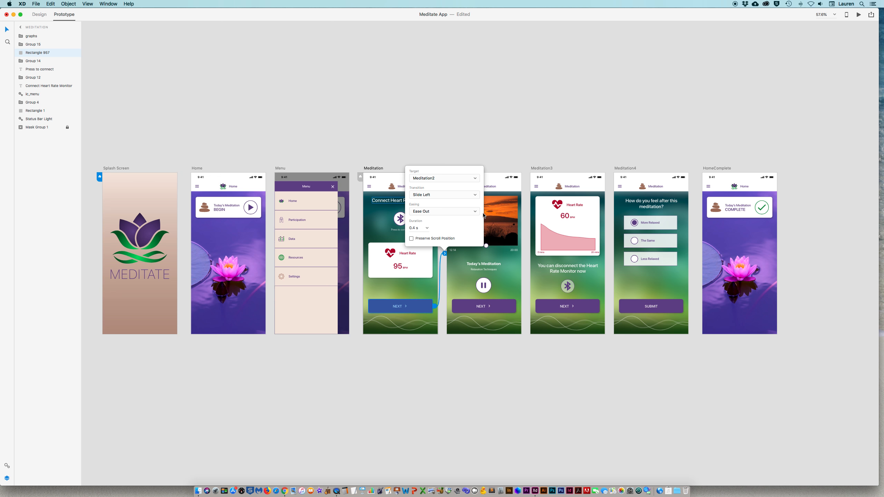
pyautogui.click(509, 311)
pyautogui.moveTo(518, 308); pyautogui.dragTo(619, 291)
pyautogui.click(593, 310)
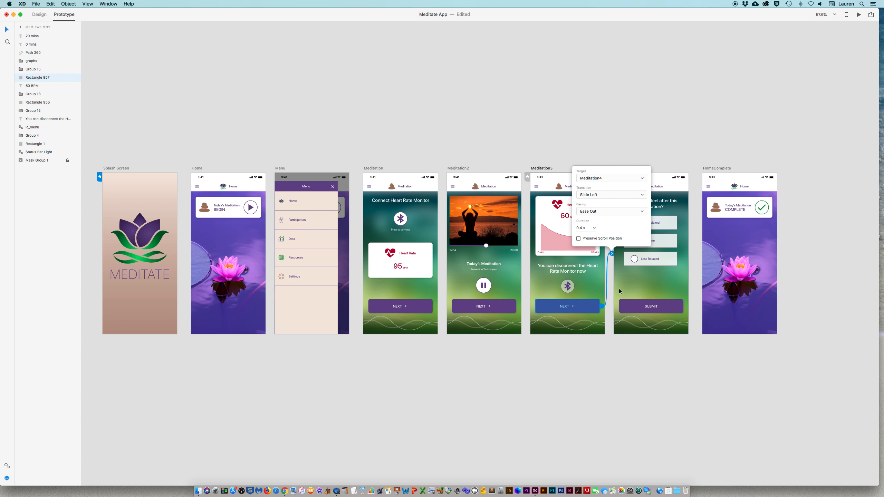
# Step: Link the SUBMIT button on Meditation4 to the HomeComplete artboard with a Slide Left transition
pyautogui.click(670, 308)
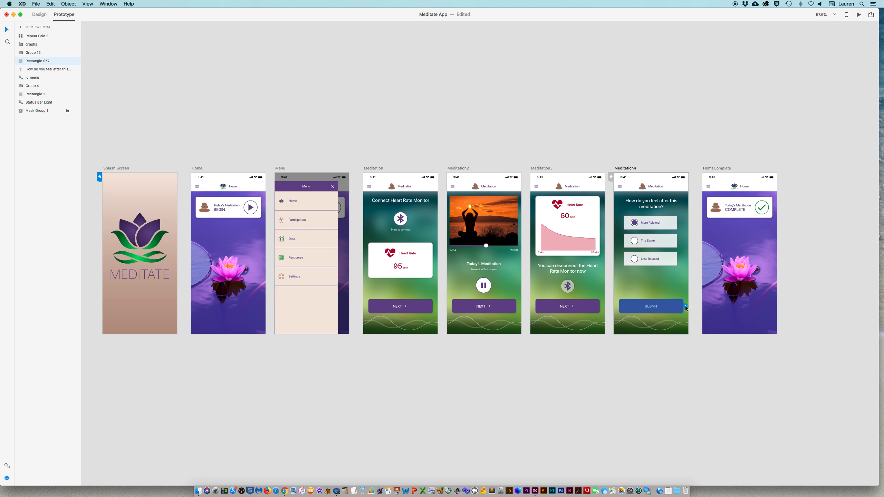
pyautogui.moveTo(685, 306); pyautogui.dragTo(712, 283)
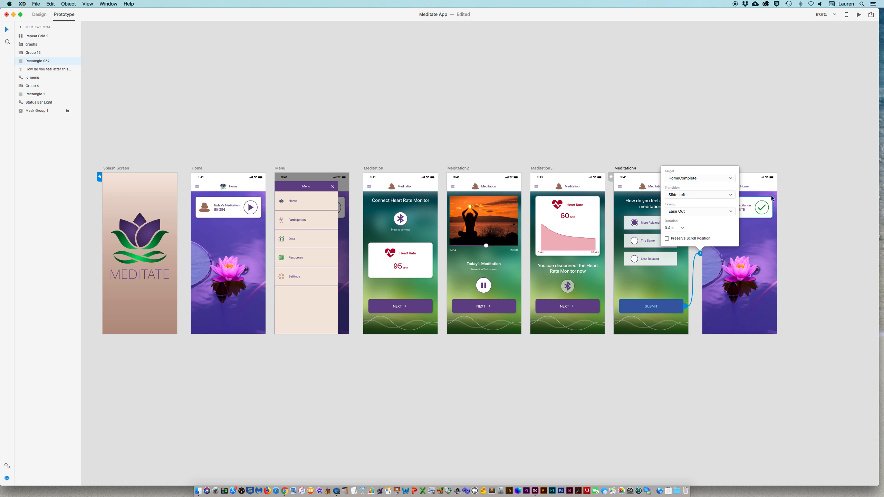
# Step: Link the menu icon inside Home's header symbol to the Menu artboard with a Slide Right transition
pyautogui.hscroll(1, 757, 241)
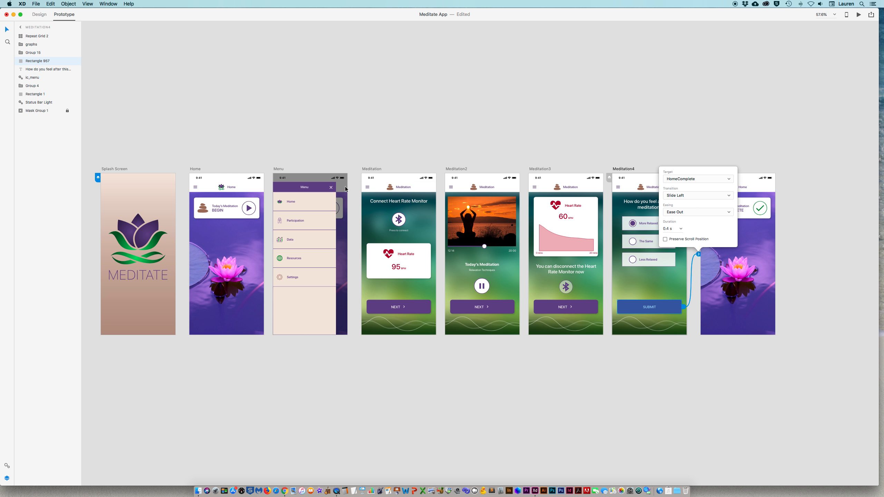
pyautogui.click(196, 190)
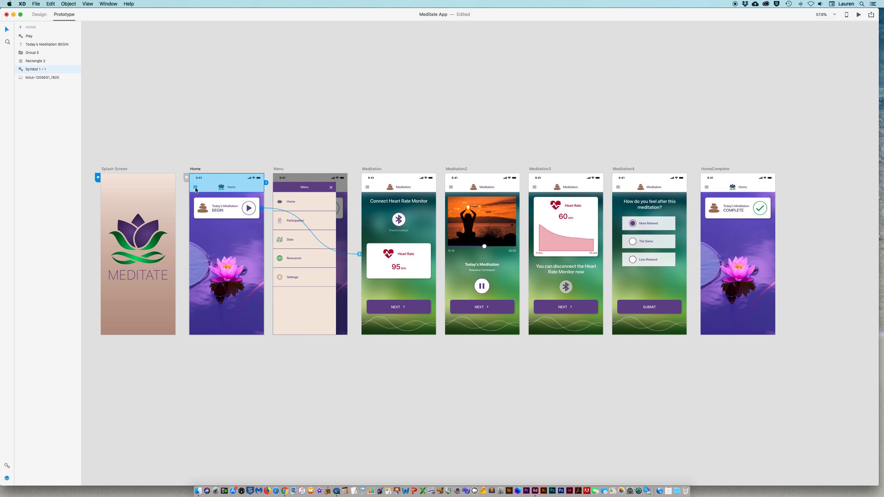
pyautogui.doubleClick(196, 190)
pyautogui.click(195, 189)
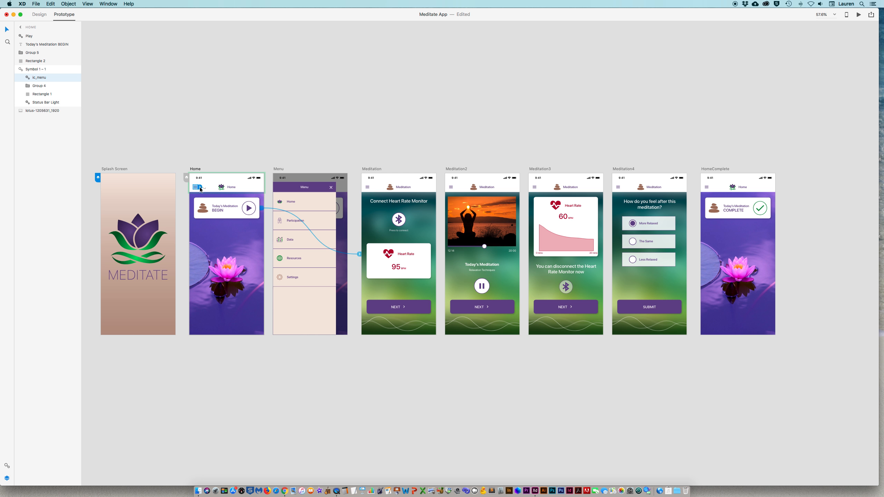
pyautogui.click(201, 189)
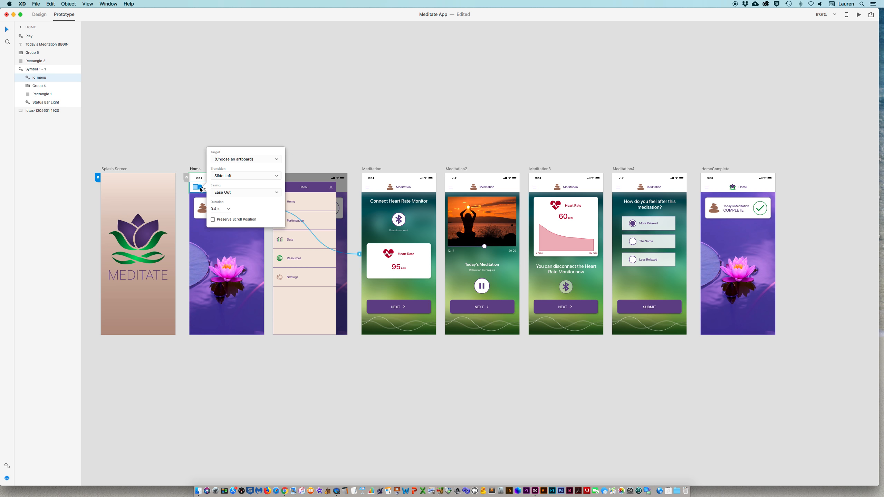
pyautogui.click(233, 159)
pyautogui.click(236, 180)
pyautogui.click(238, 176)
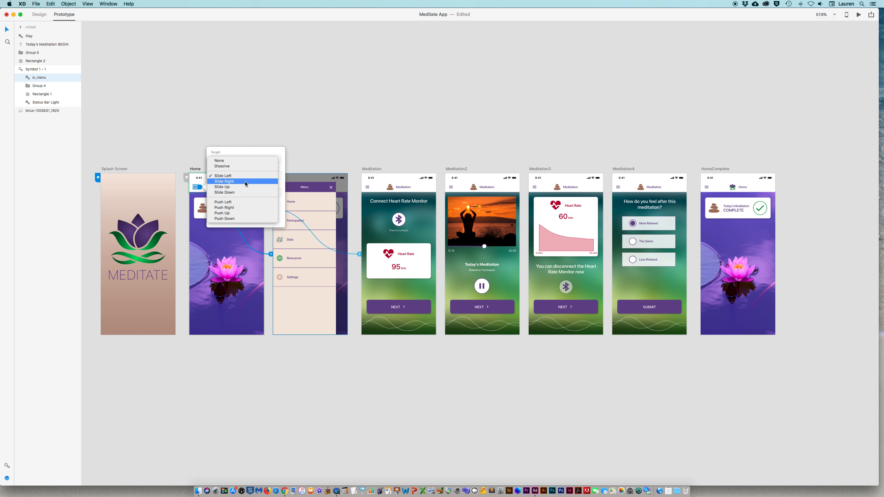
pyautogui.click(245, 182)
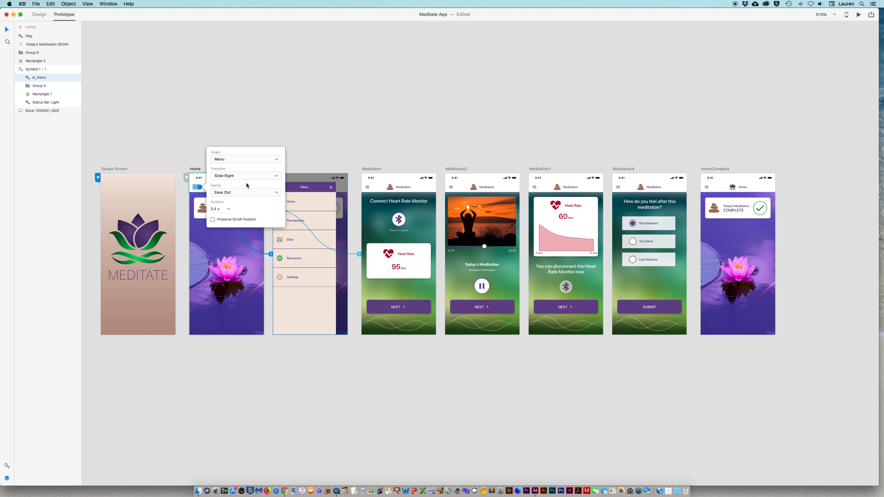
# Step: Link the menu icon on the Meditation artboard to Menu with a Slide Right transition
pyautogui.click(368, 189)
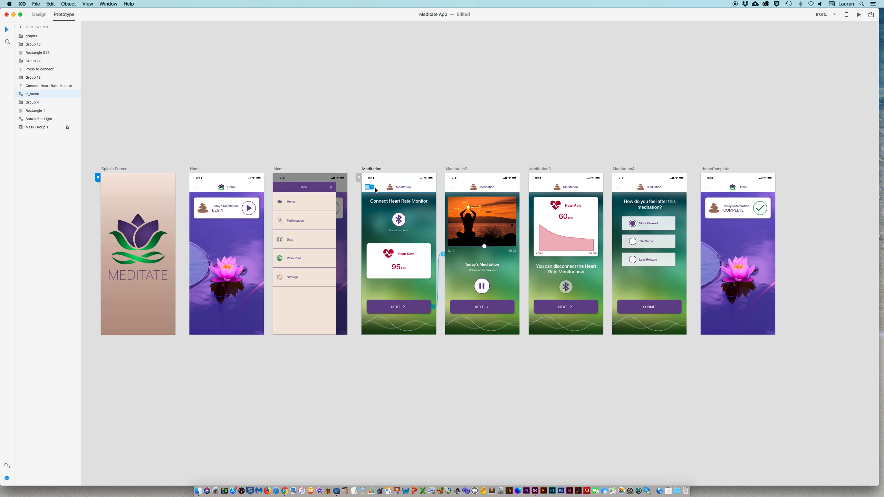
pyautogui.click(372, 187)
pyautogui.click(413, 160)
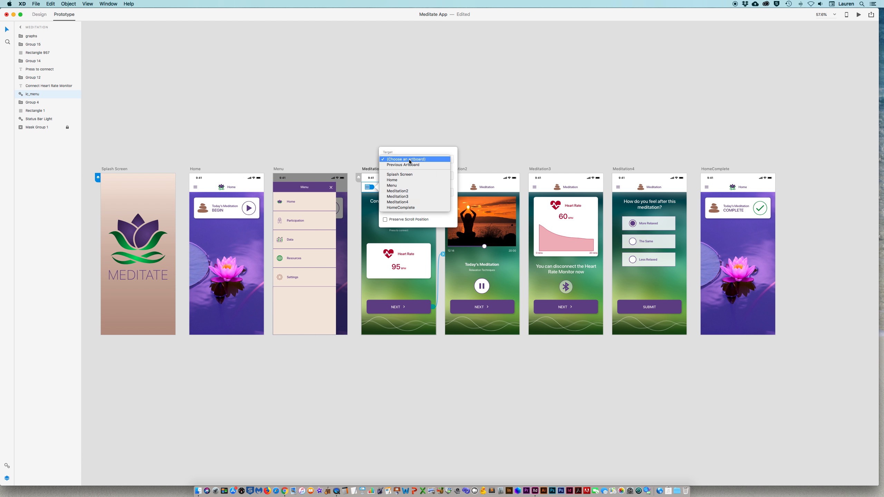
pyautogui.click(397, 180)
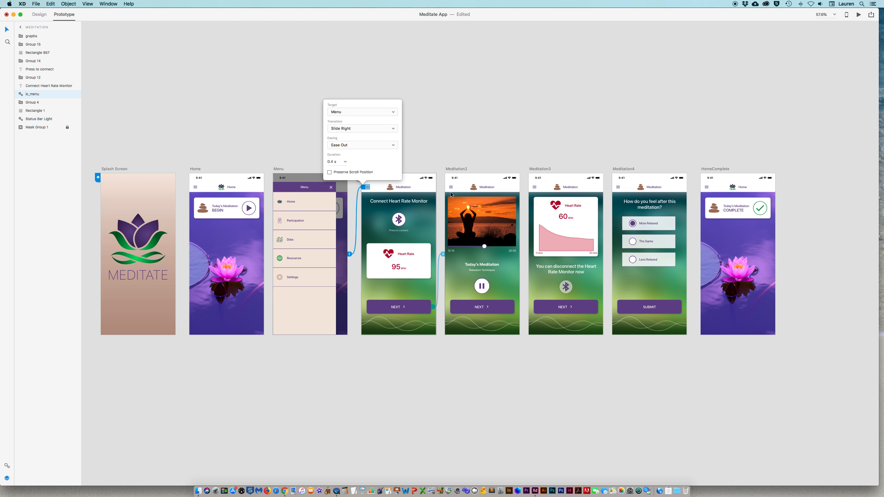
# Step: Link the menu icon on the Meditation2 artboard to Menu with a Slide Right transition
pyautogui.click(452, 189)
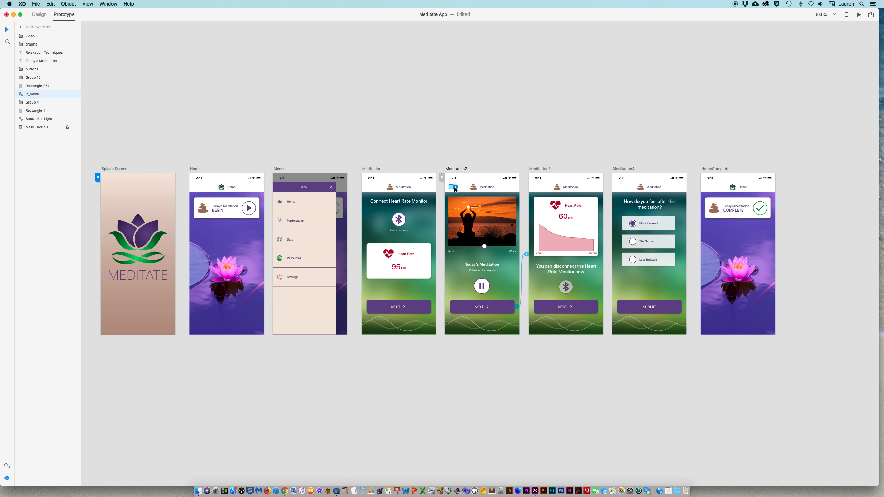
pyautogui.click(456, 187)
pyautogui.click(490, 159)
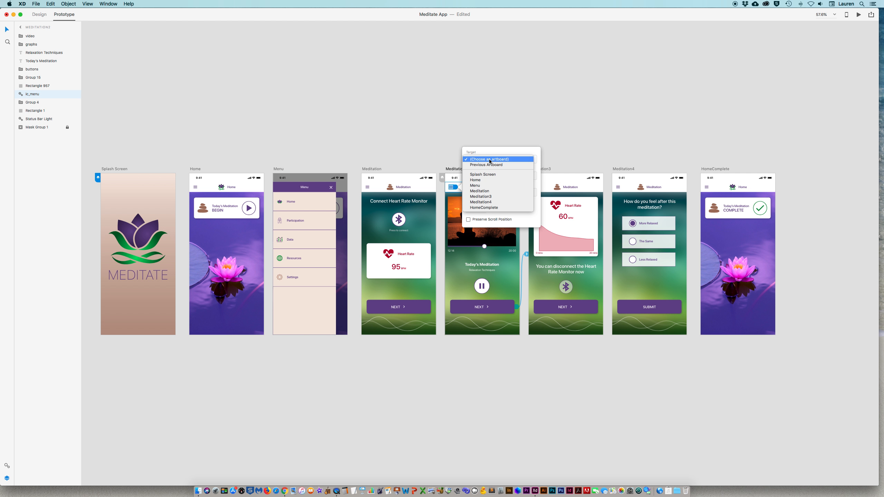
pyautogui.click(485, 188)
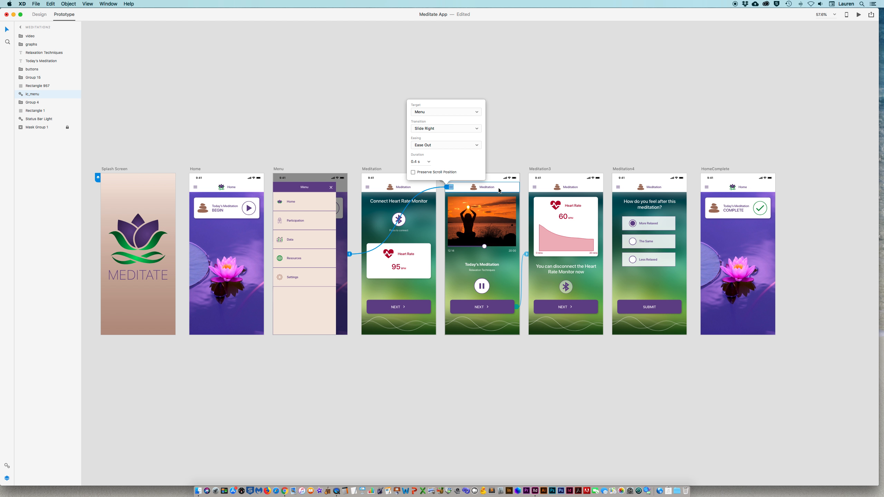
# Step: Link the menu icon on the Meditation3 artboard to Menu with a Slide Right transition
pyautogui.click(534, 188)
pyautogui.click(539, 187)
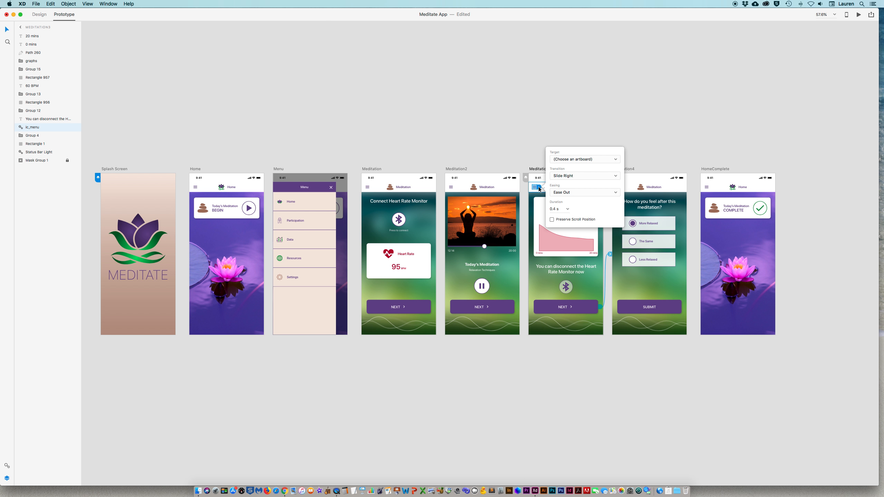
pyautogui.click(579, 159)
pyautogui.click(570, 189)
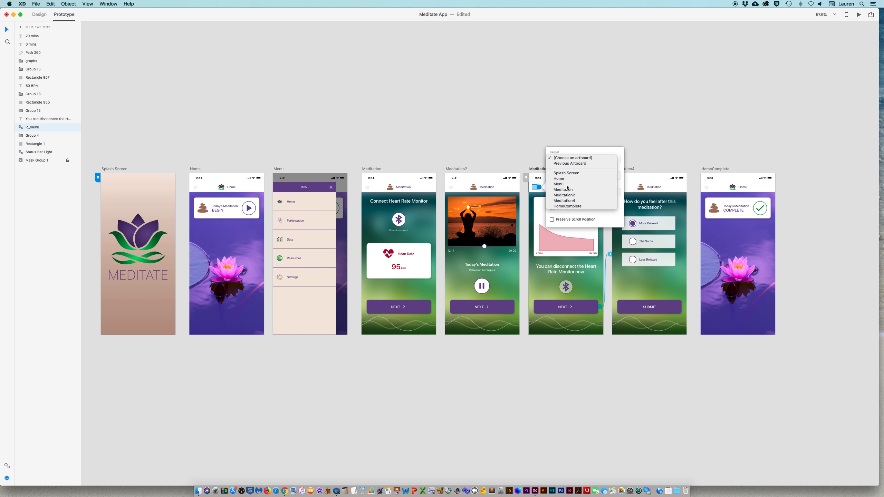
# Step: Link the menu icon on the Meditation4 artboard to Menu with a Slide Right transition
pyautogui.click(619, 188)
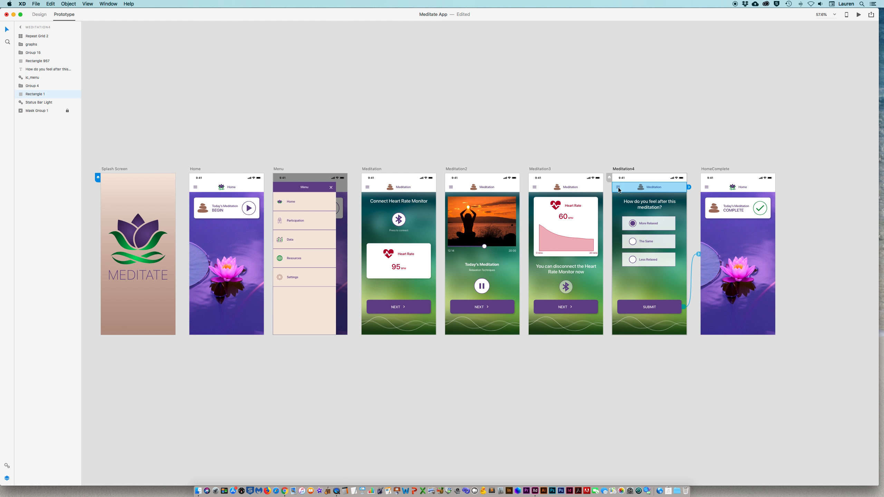
pyautogui.click(619, 188)
pyautogui.click(623, 188)
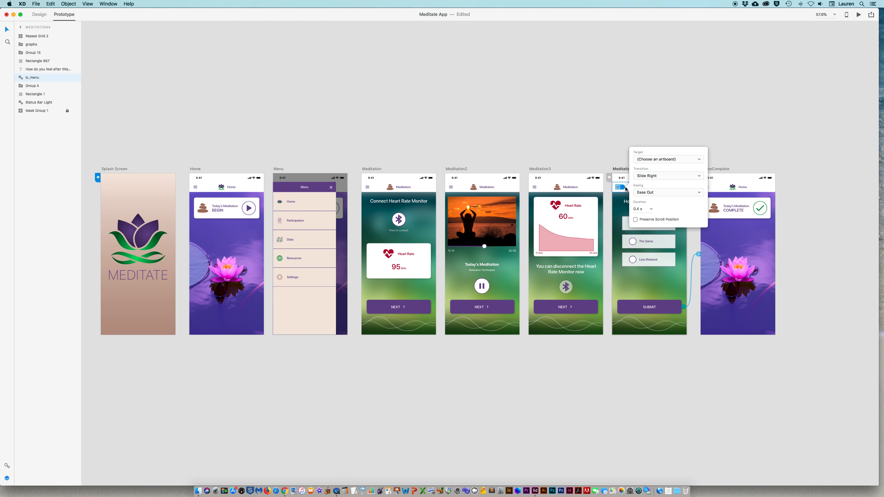
pyautogui.click(656, 159)
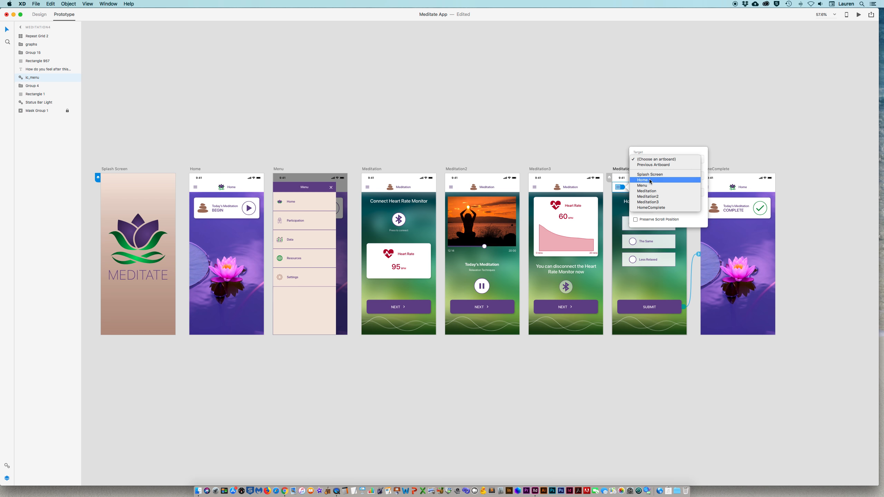
pyautogui.click(648, 185)
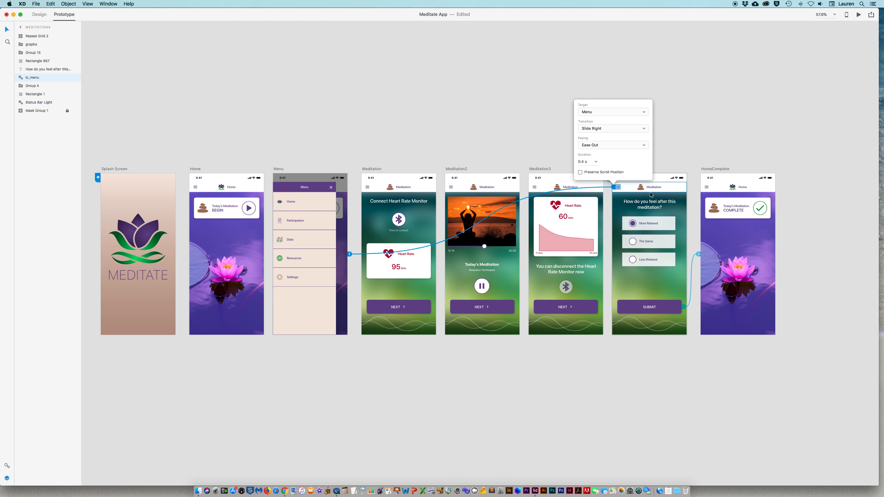
# Step: Link the menu icon on the HomeComplete artboard to Menu with a Slide Right transition
pyautogui.click(706, 188)
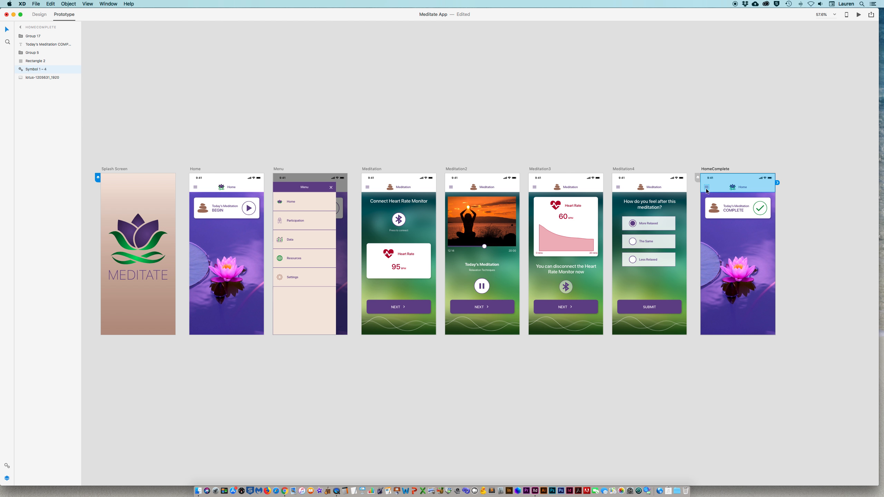
pyautogui.doubleClick(706, 188)
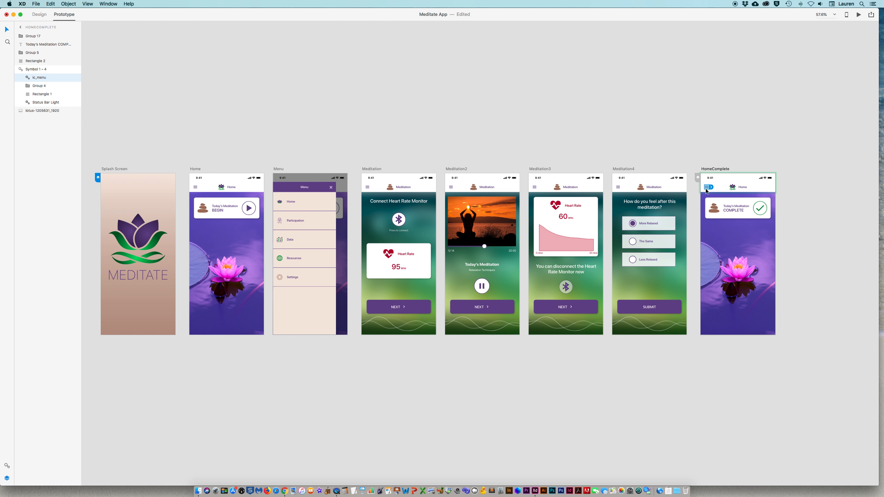
pyautogui.click(713, 188)
pyautogui.click(739, 160)
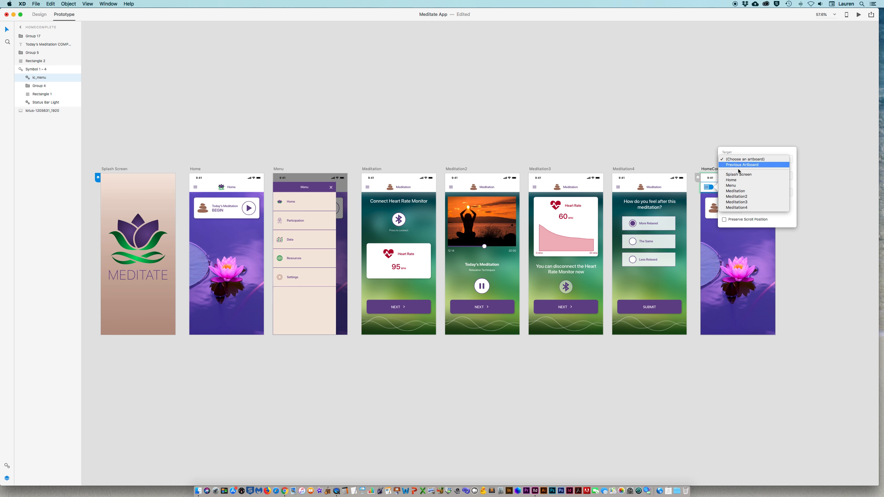
pyautogui.click(735, 187)
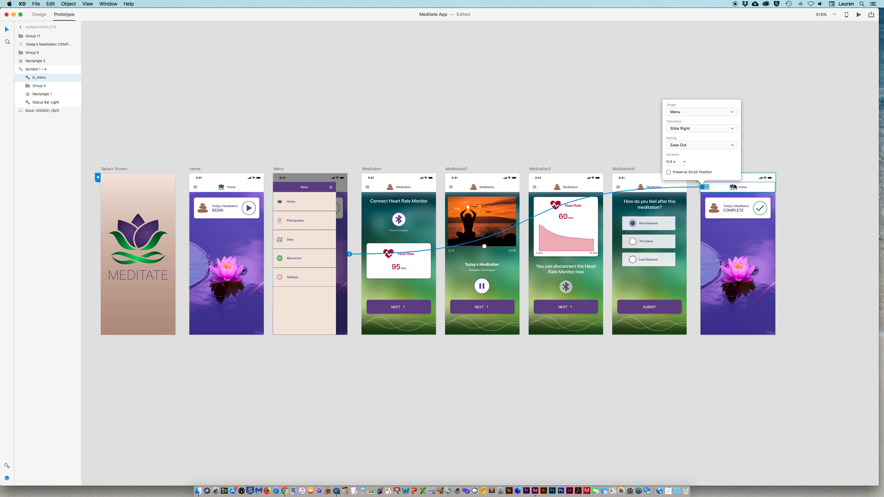
# Step: Link the close icon on the Menu artboard to Previous Artboard
pyautogui.click(330, 188)
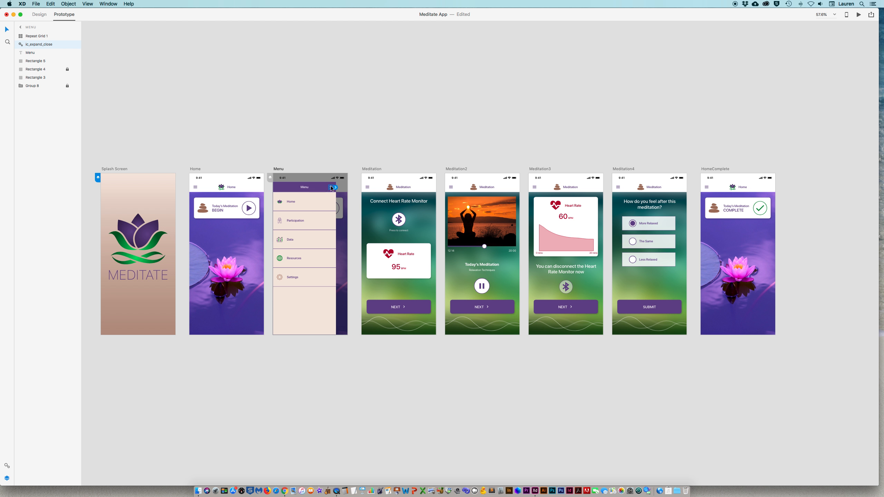
pyautogui.moveTo(335, 189); pyautogui.dragTo(336, 190)
pyautogui.click(379, 161)
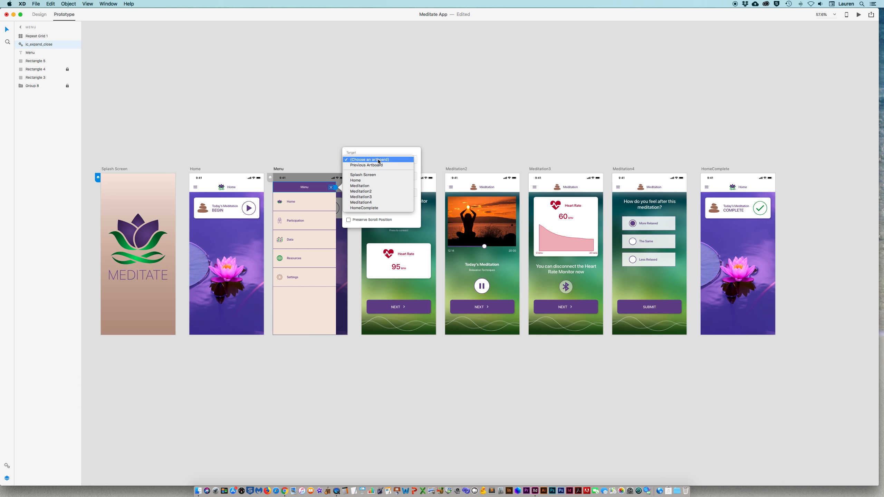
pyautogui.click(371, 165)
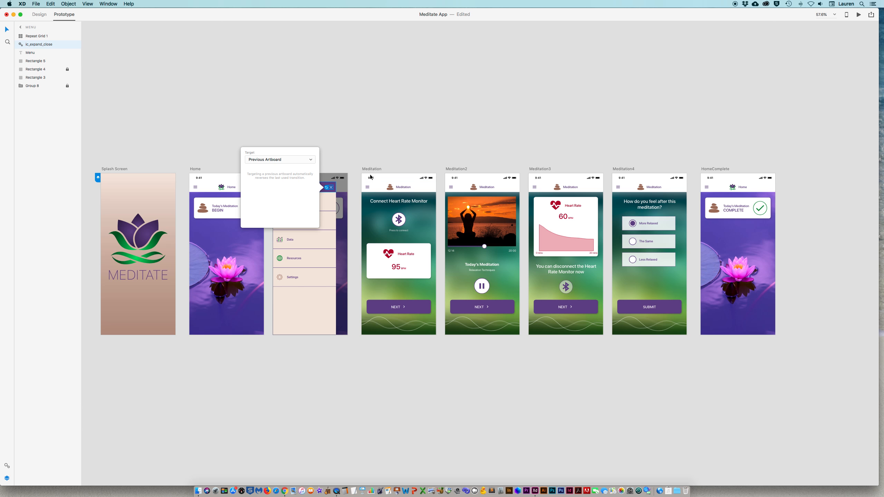
pyautogui.click(271, 289)
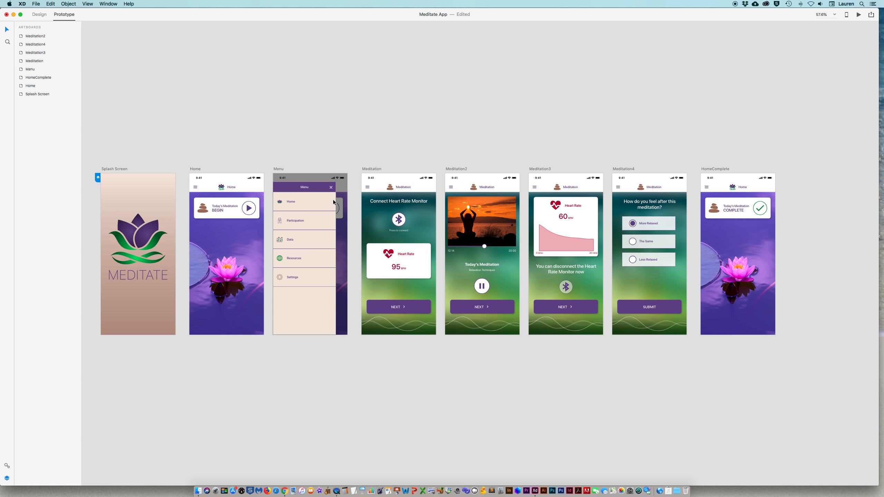
# Step: Link the Home item inside the Menu artboard's repeat grid to the Home artboard with a Slide Left transition
pyautogui.click(295, 202)
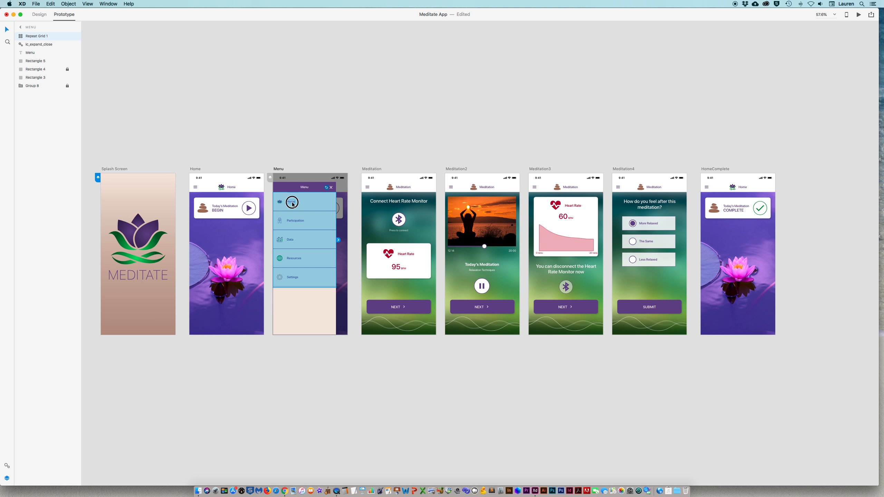
pyautogui.doubleClick(292, 202)
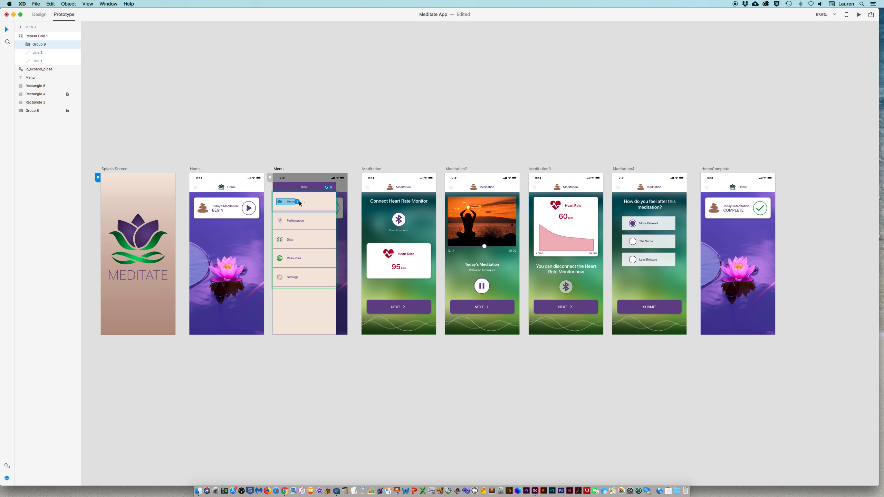
pyautogui.click(297, 201)
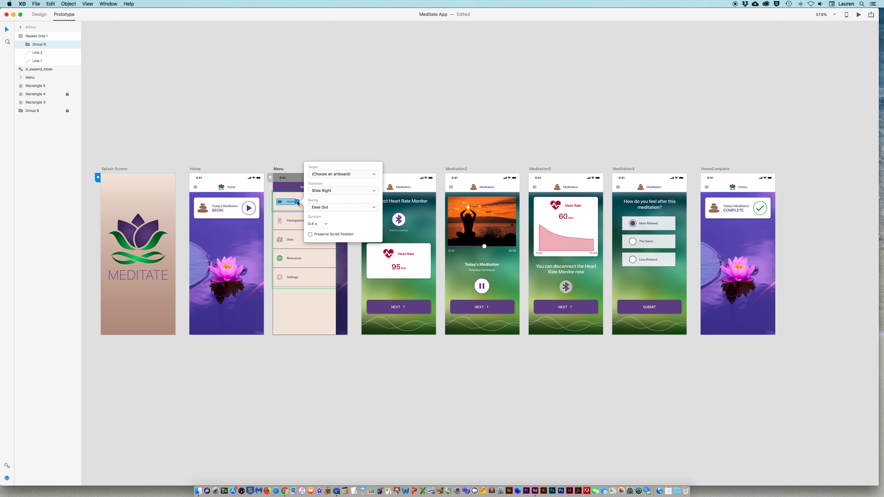
pyautogui.click(341, 174)
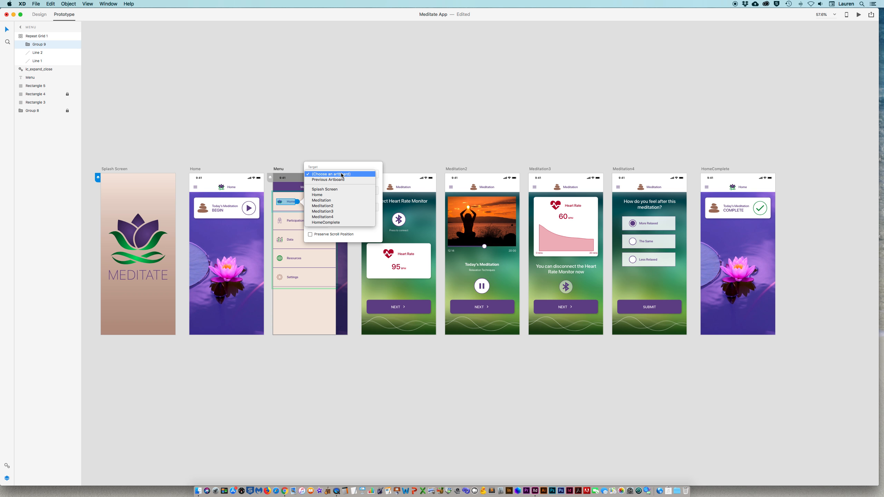
pyautogui.click(317, 194)
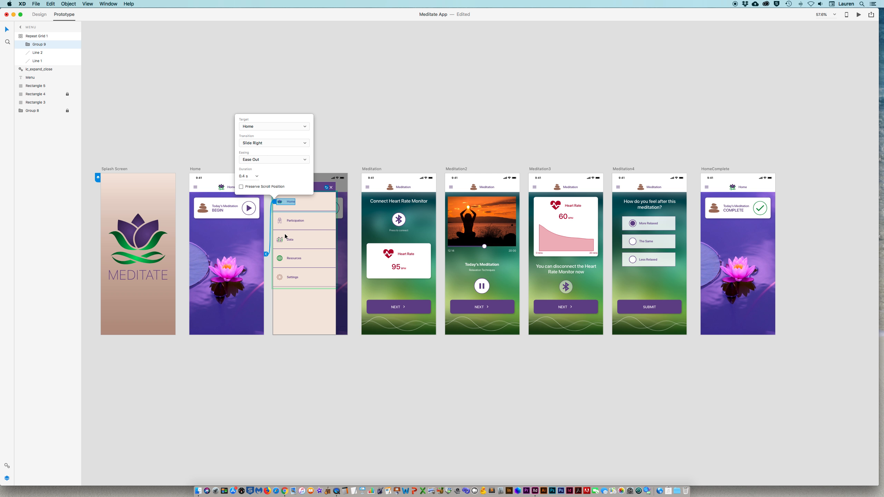
pyautogui.click(294, 144)
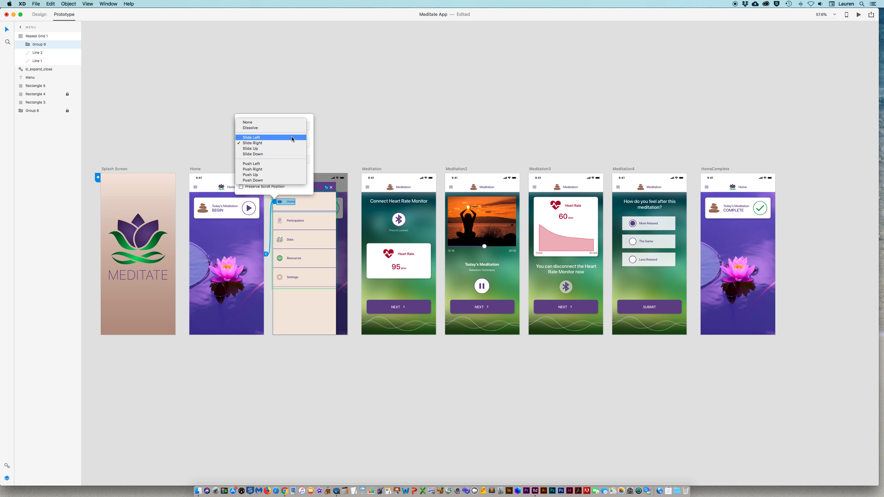
pyautogui.click(267, 137)
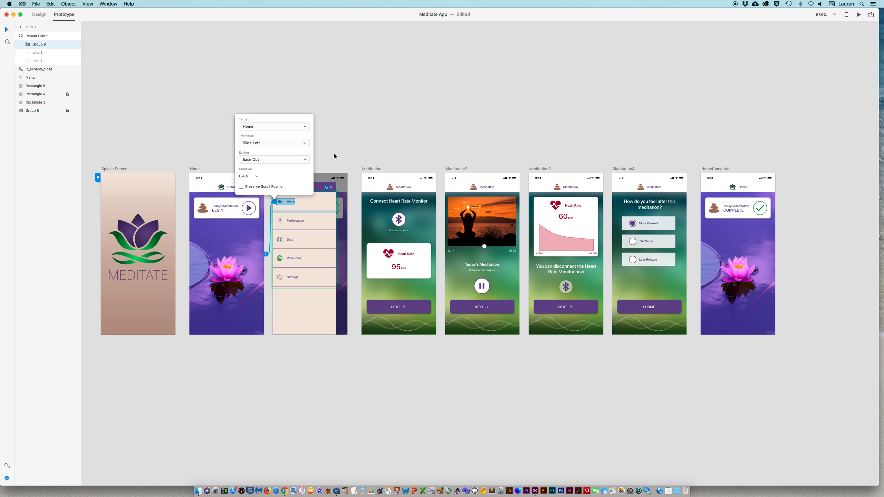
pyautogui.click(363, 151)
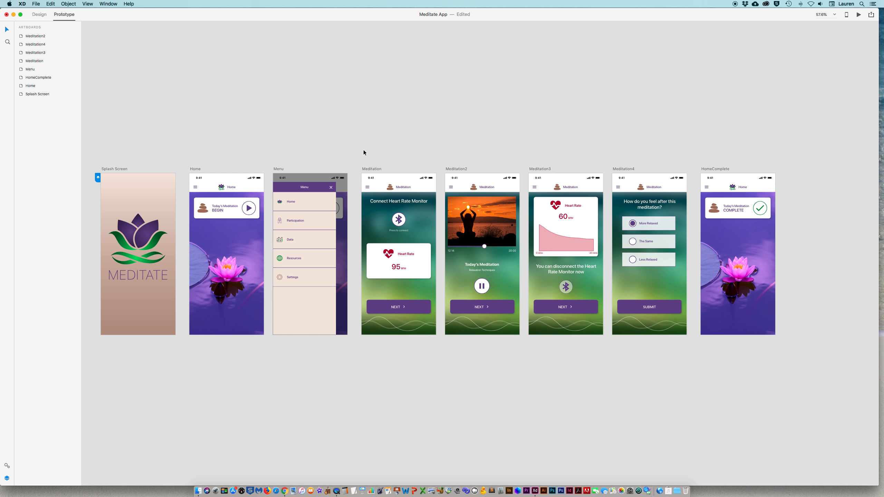
# Step: Preview the prototype and run through it from the splash screen to the completed home screen
pyautogui.click(857, 14)
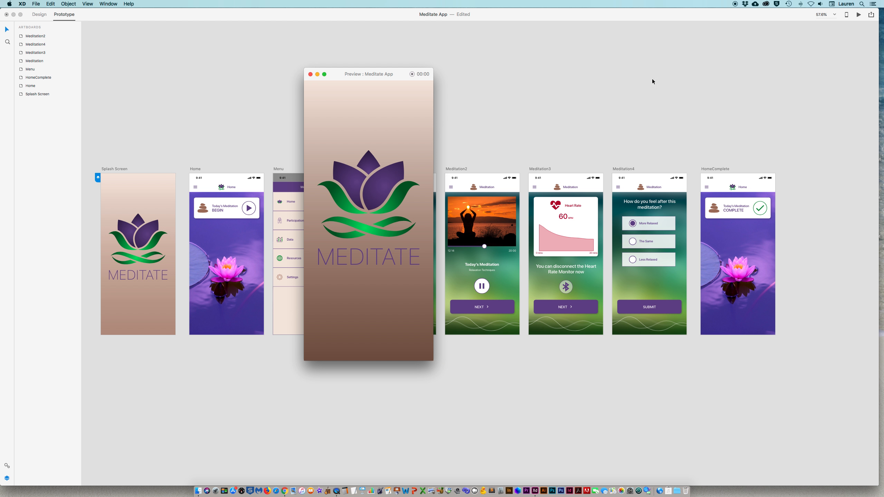
pyautogui.click(366, 193)
pyautogui.click(380, 151)
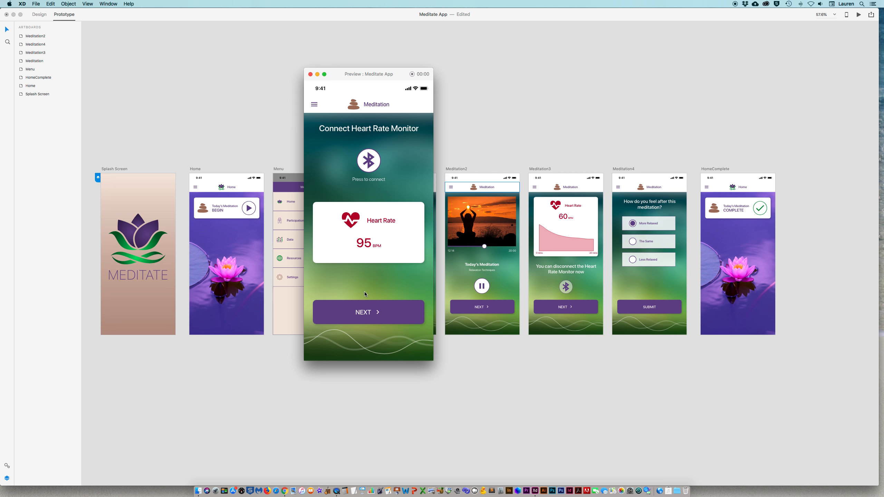
pyautogui.click(392, 315)
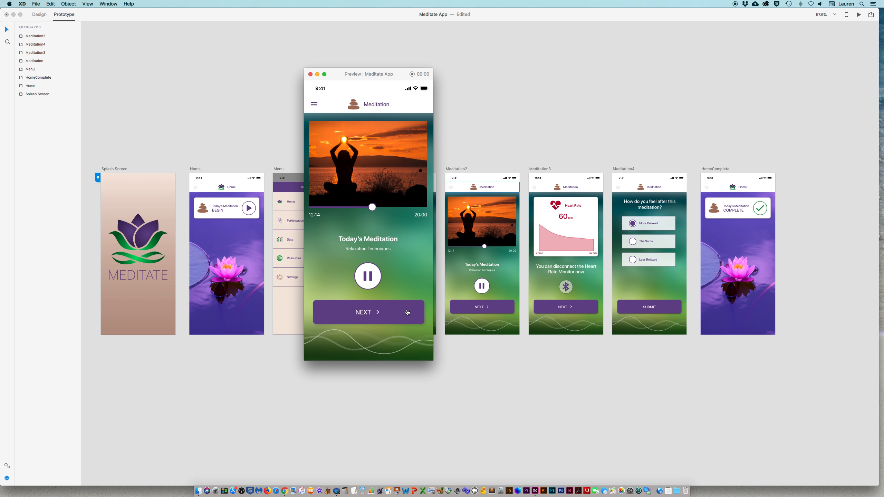
pyautogui.click(407, 313)
pyautogui.click(411, 313)
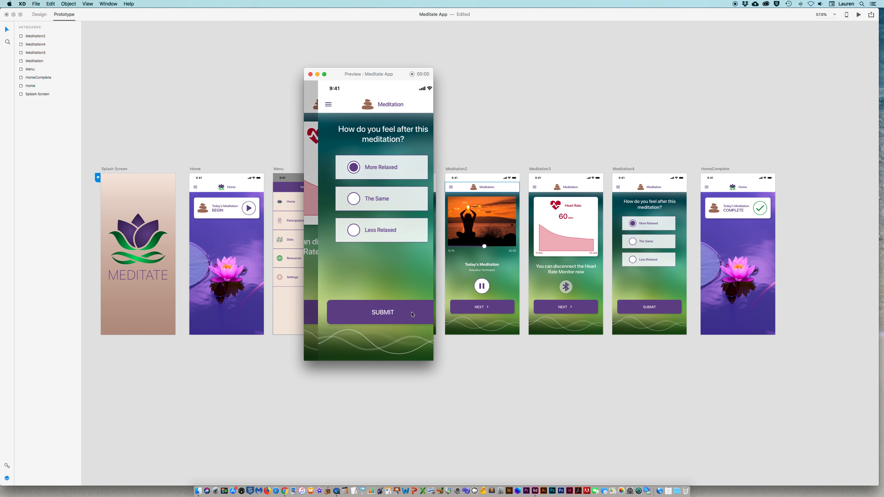
pyautogui.click(411, 315)
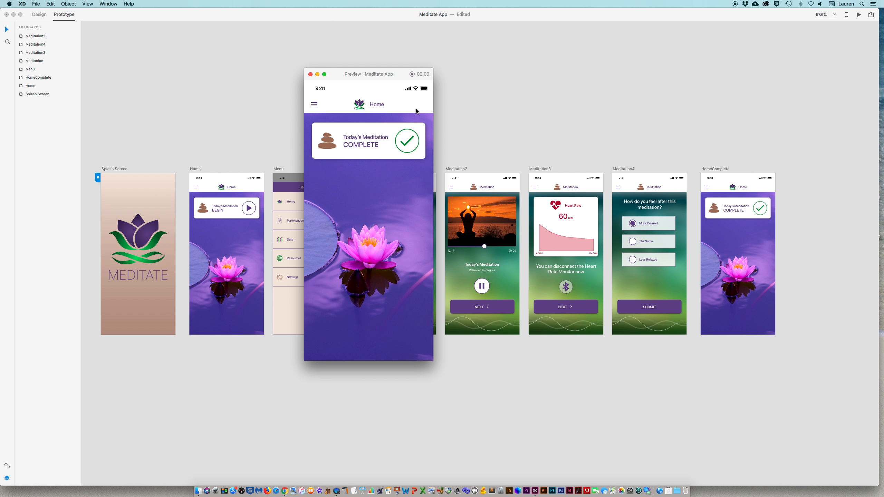
# Step: Record the preview while going Home through the menu, running the full meditation flow, and opening and closing the menu
pyautogui.click(412, 75)
pyautogui.click(314, 104)
pyautogui.click(337, 129)
pyautogui.click(399, 140)
pyautogui.click(400, 315)
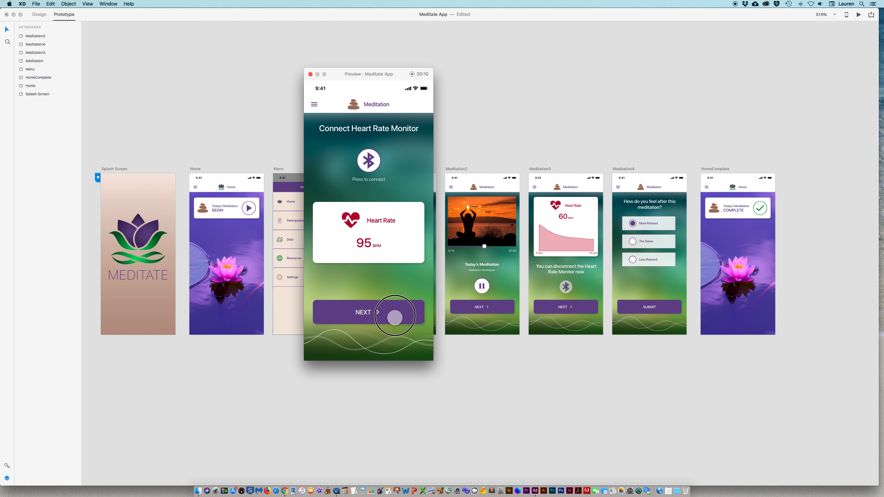
pyautogui.click(402, 314)
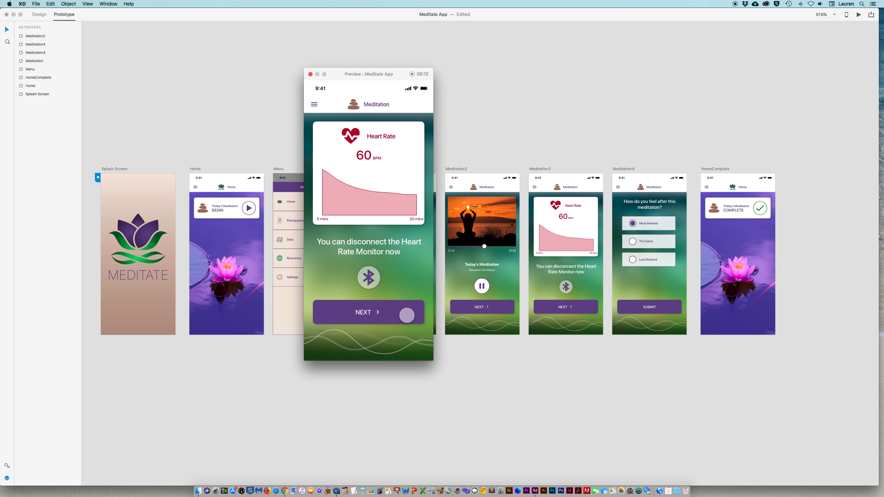
pyautogui.click(404, 314)
pyautogui.click(406, 316)
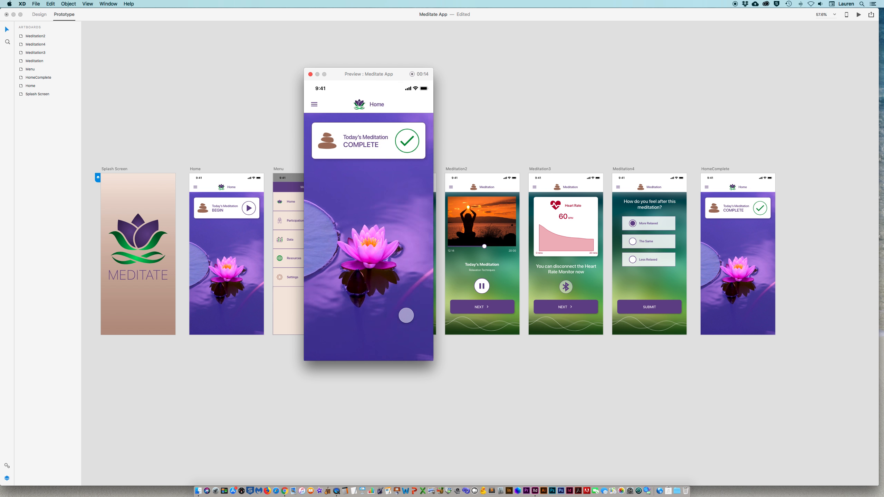
pyautogui.click(315, 105)
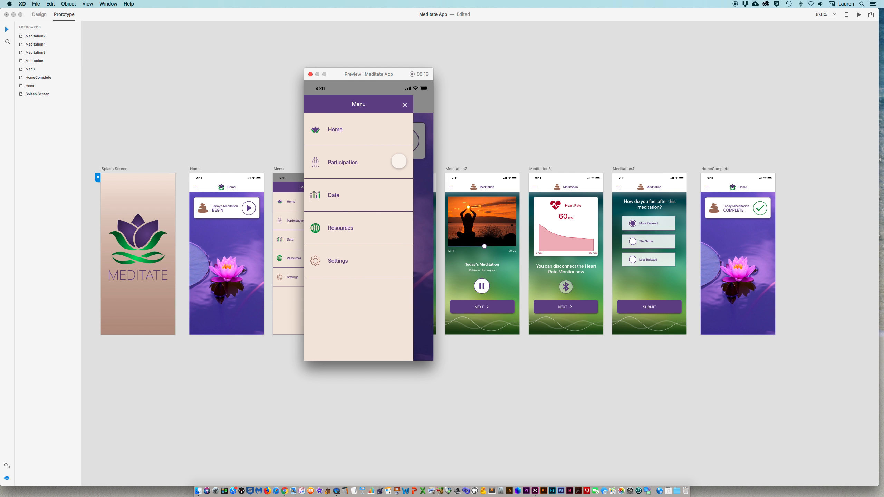
pyautogui.click(404, 105)
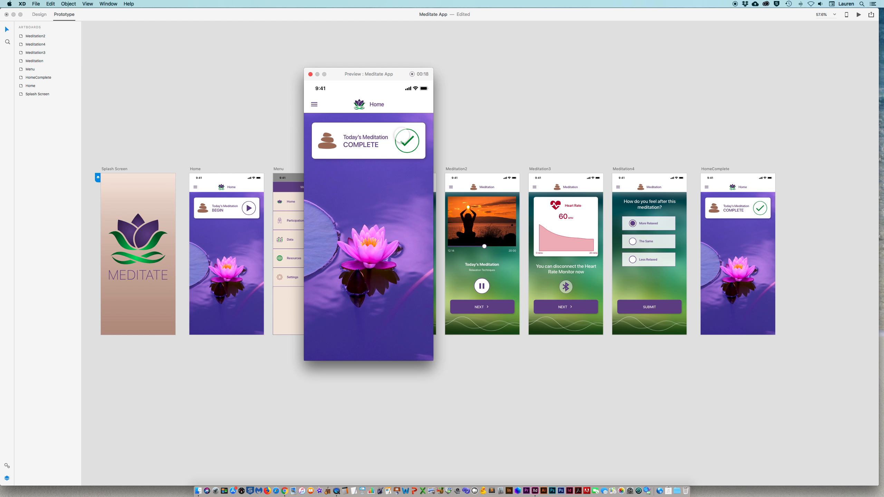
# Step: Stop the preview recording without saving it and close the preview window
pyautogui.click(412, 74)
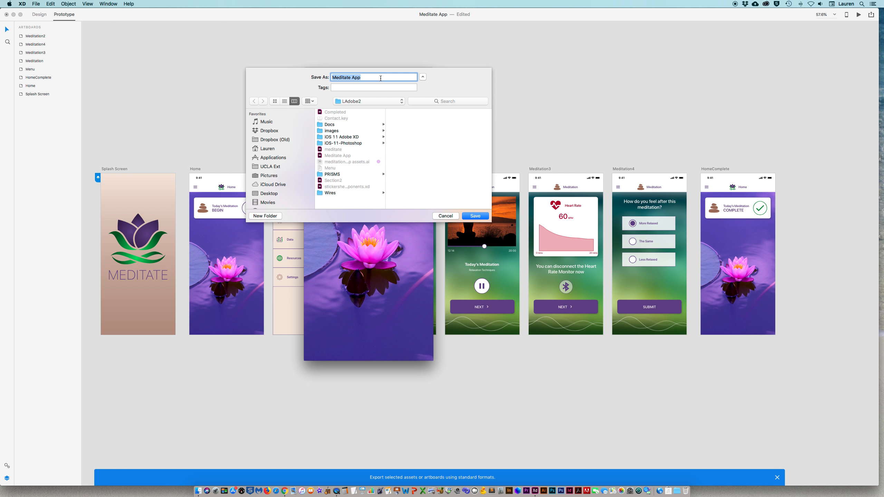
pyautogui.click(445, 216)
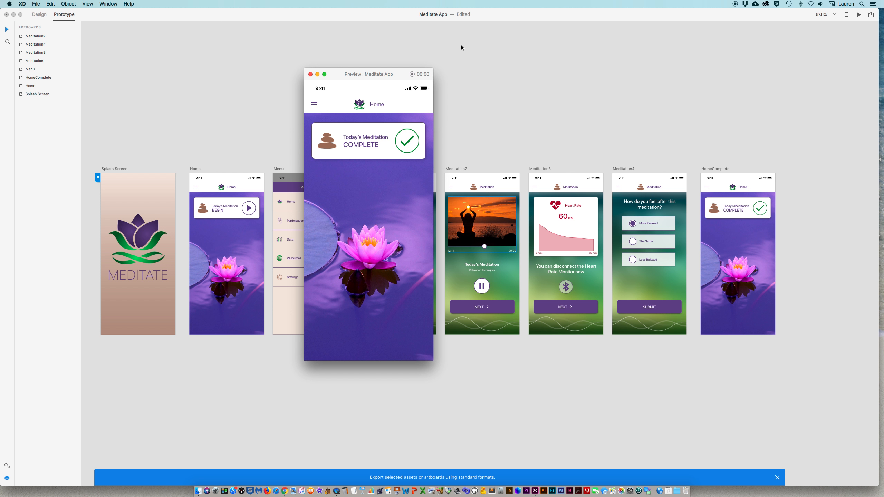
pyautogui.click(310, 74)
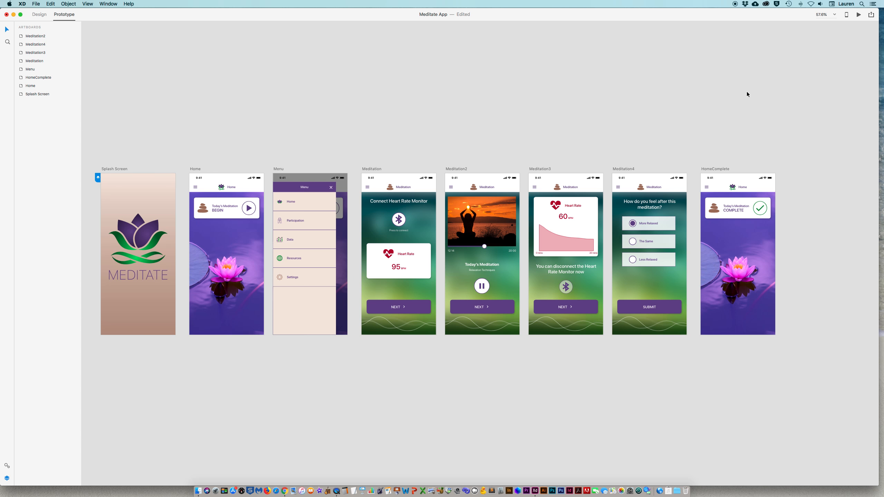
# Step: Publish the Meditate App prototype by creating a public link with comments allowed and hotspot hints shown
pyautogui.click(872, 15)
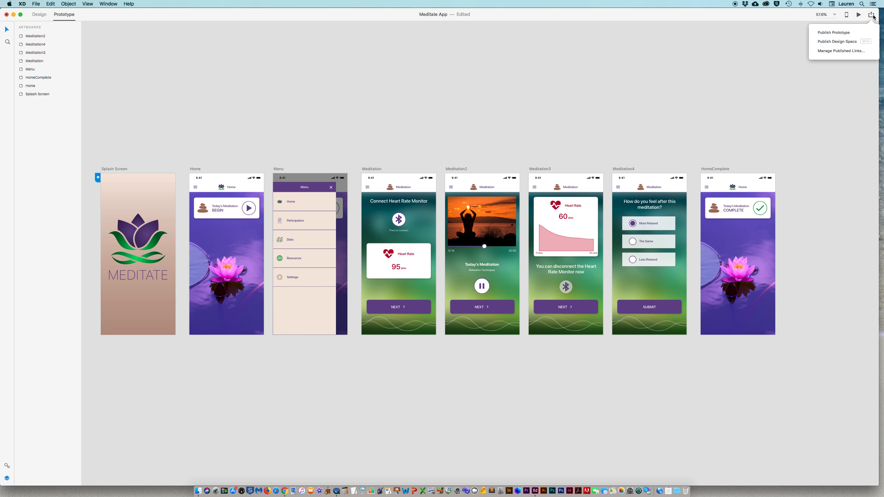
pyautogui.click(840, 32)
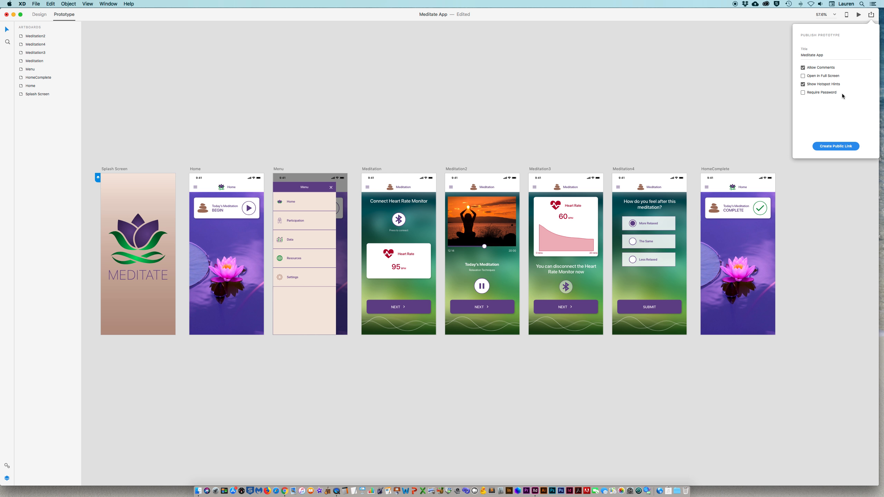
pyautogui.click(842, 146)
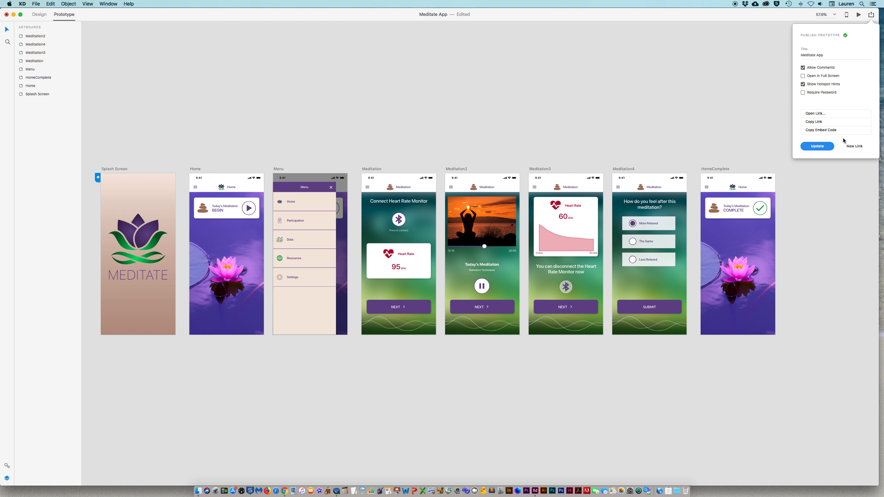
# Step: Open the published link in Chrome and test the meditation flow and the menu's route back to Home
pyautogui.click(818, 113)
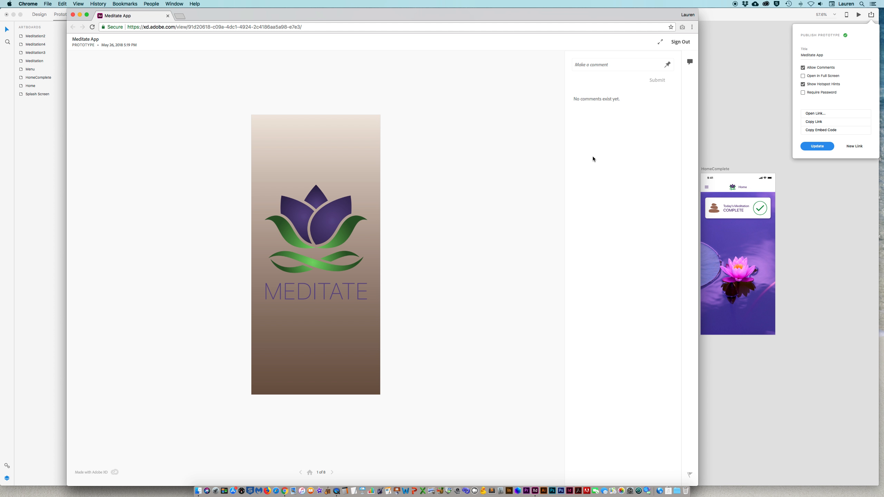
pyautogui.click(316, 224)
pyautogui.click(331, 186)
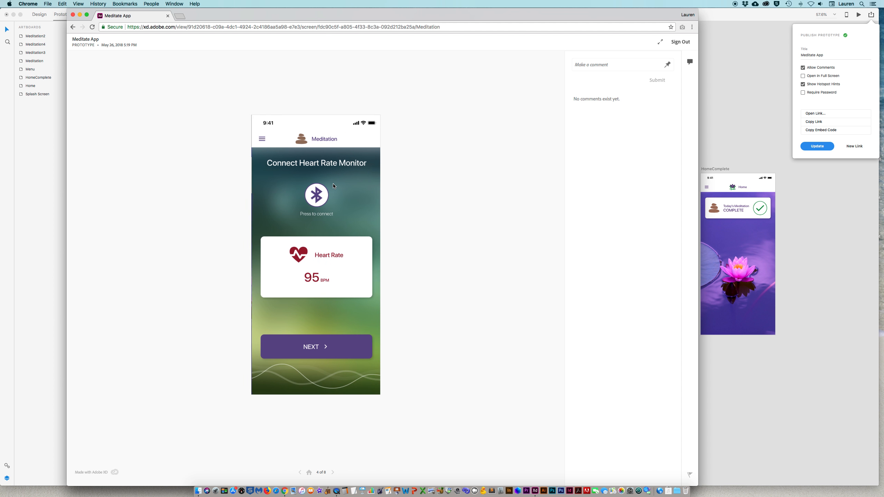
pyautogui.click(337, 344)
pyautogui.click(340, 348)
pyautogui.click(346, 348)
pyautogui.click(347, 348)
pyautogui.click(261, 138)
pyautogui.click(358, 139)
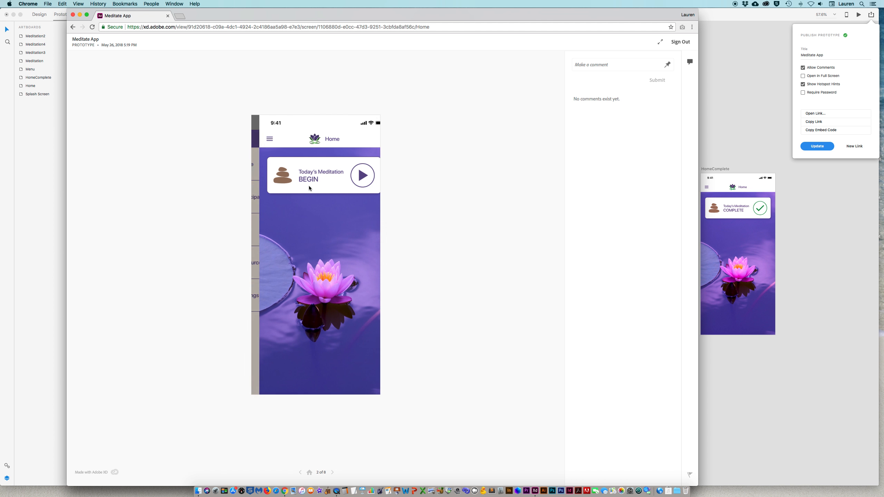
# Step: Open and close the menu in the published prototype, close the browser window and return to Adobe XD
pyautogui.click(259, 142)
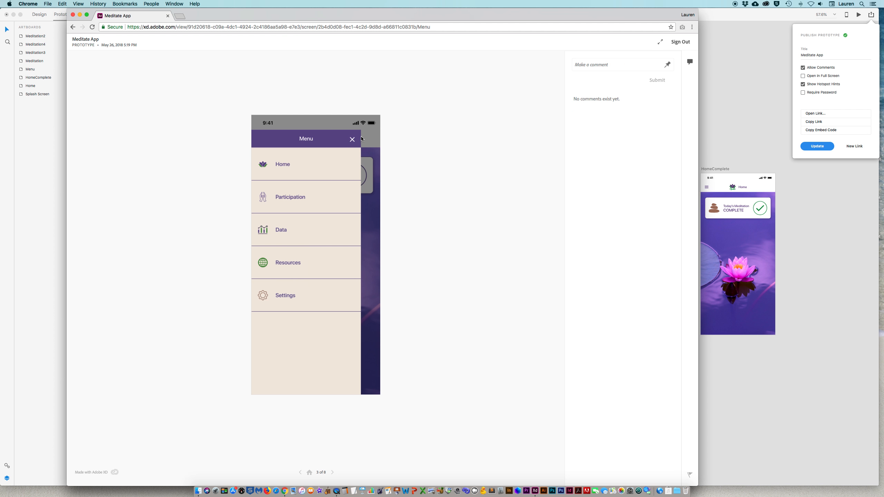
pyautogui.click(353, 139)
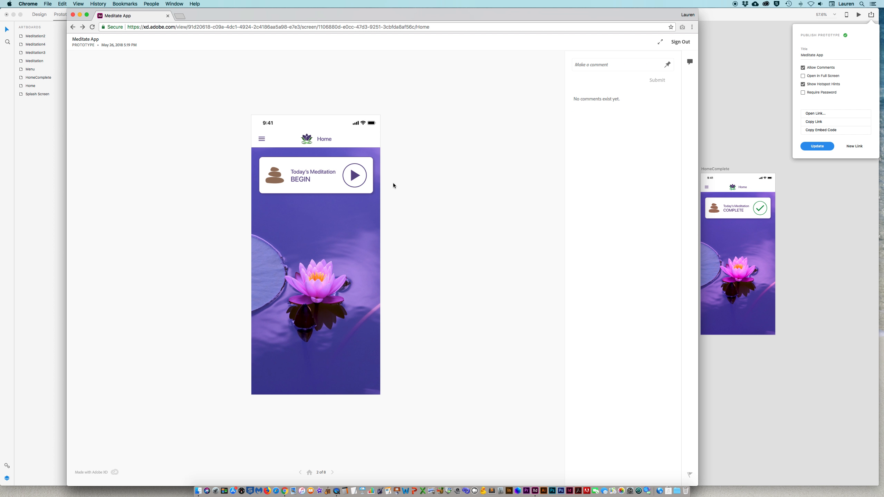
pyautogui.click(73, 15)
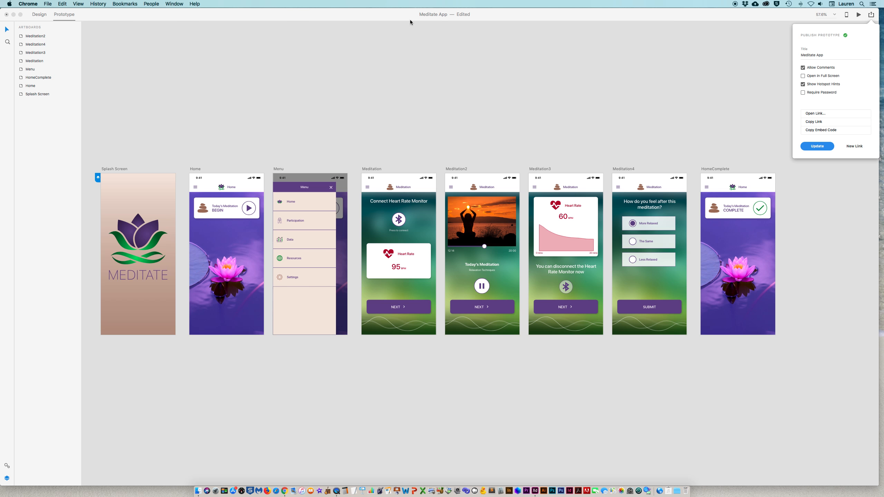
pyautogui.click(746, 111)
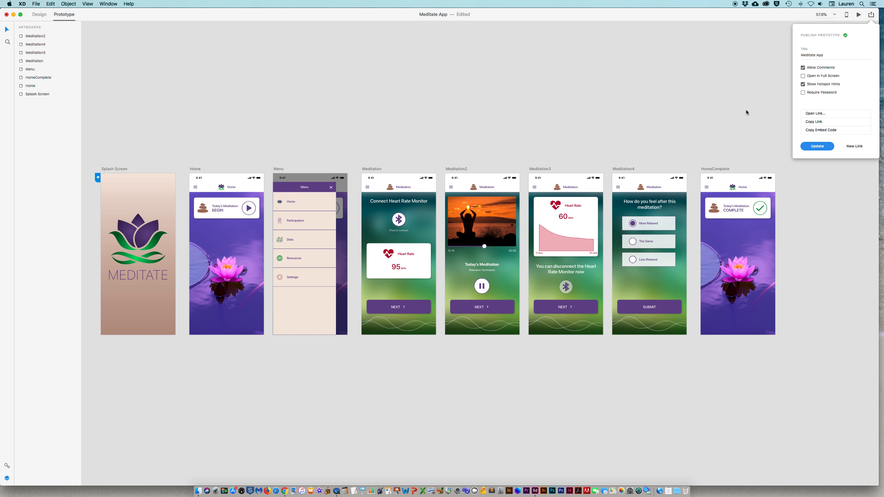
# Step: Publish the Meditate App design specs by creating a public link without a password
pyautogui.click(871, 14)
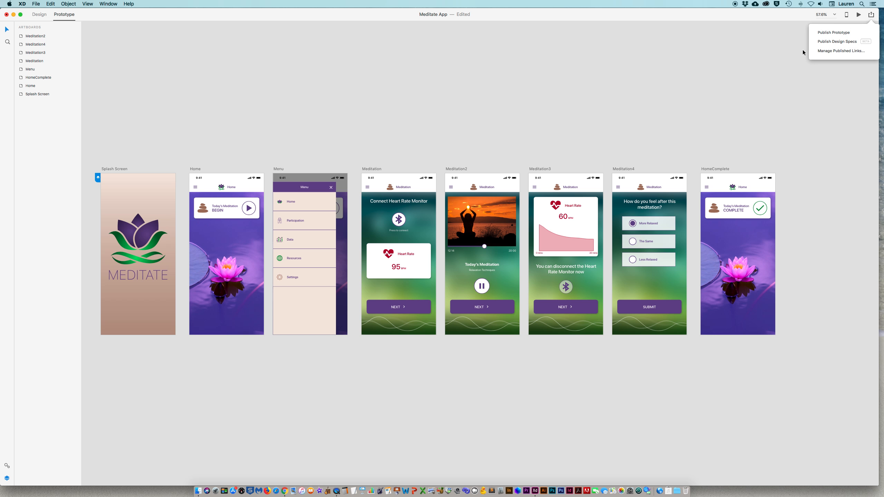
pyautogui.click(851, 45)
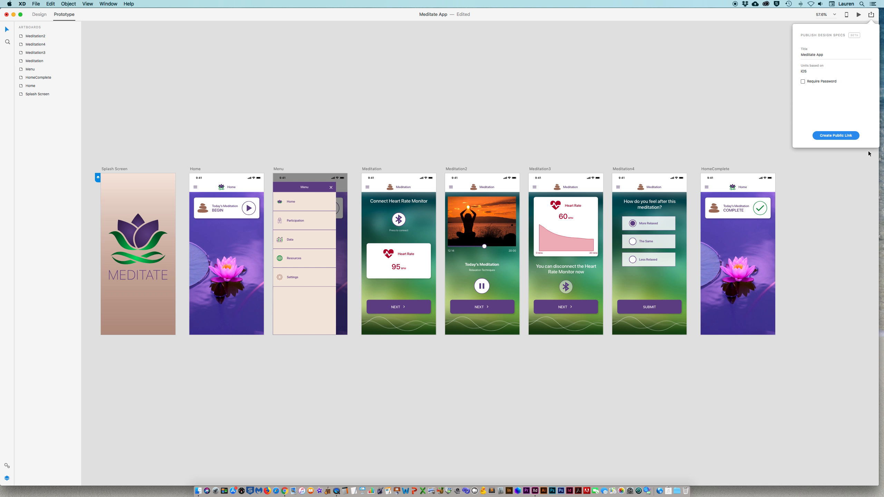
pyautogui.click(841, 136)
# Step: Open the published design specs in Chrome, inspect the Splash Screen and Menu specs, and close the browser window
pyautogui.click(818, 103)
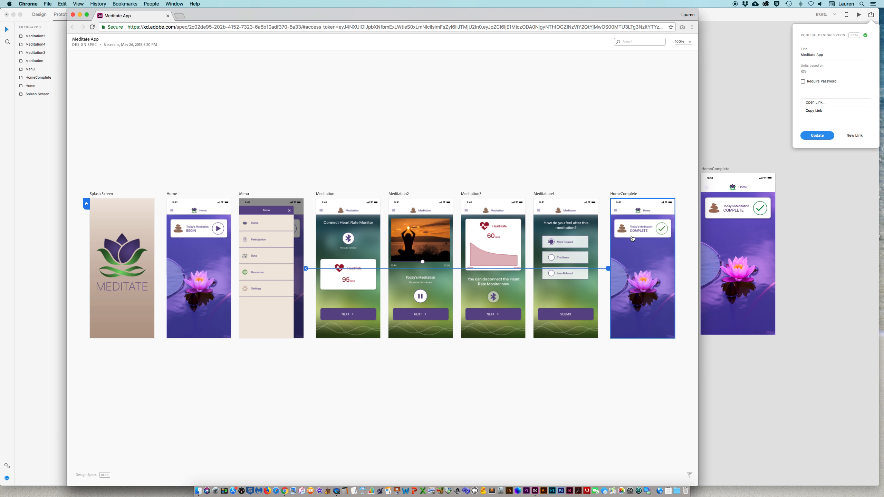
pyautogui.click(138, 271)
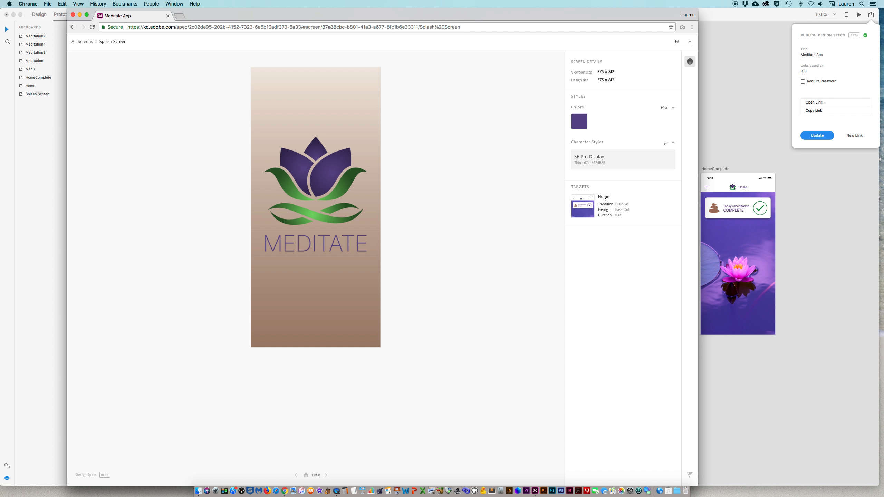
pyautogui.click(83, 41)
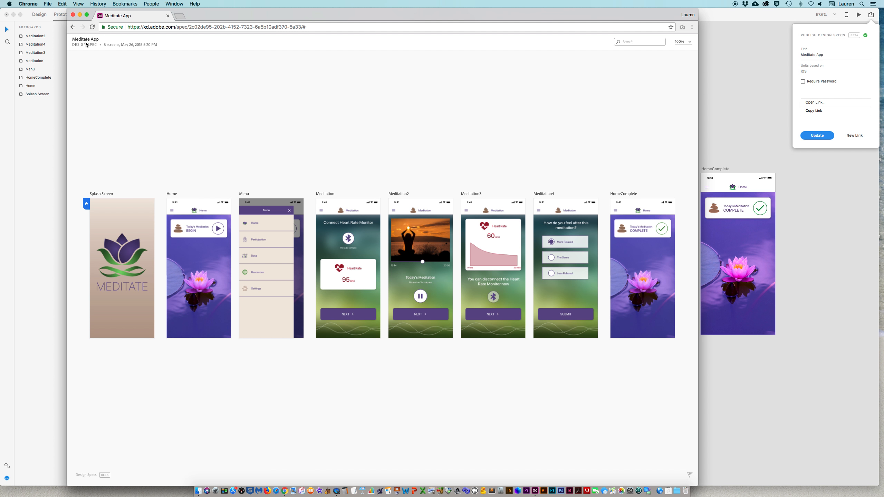
pyautogui.click(274, 207)
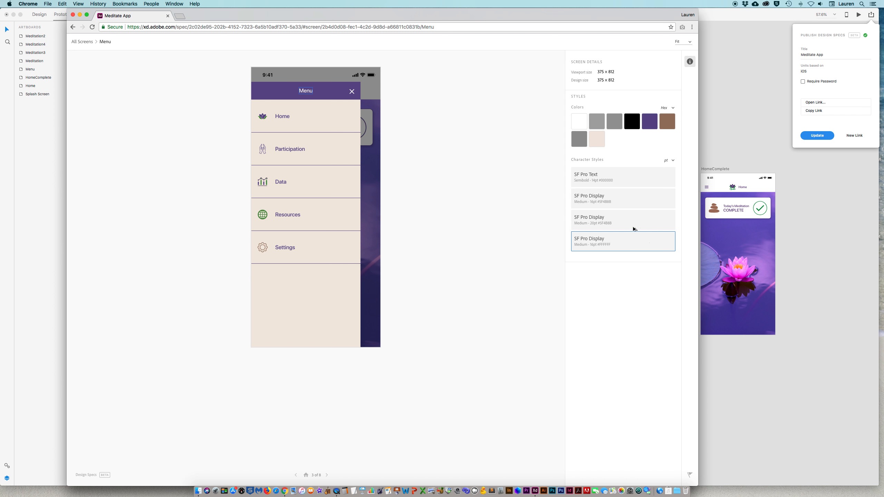
pyautogui.click(73, 15)
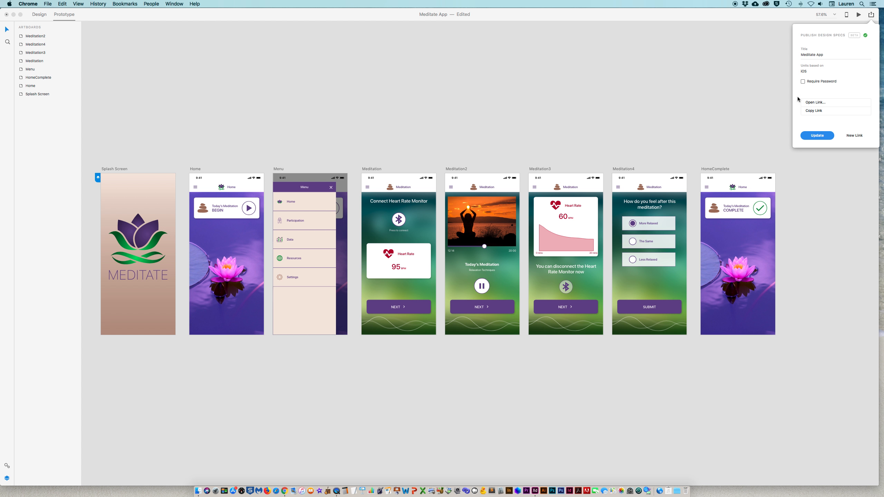
# Step: Return to Adobe XD, dismiss the design specs publishing settings, and switch to Design mode
pyautogui.click(662, 103)
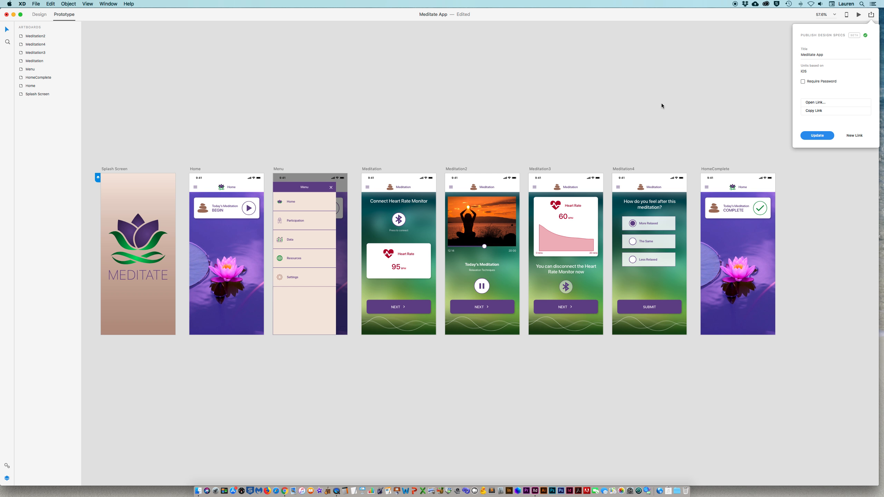
pyautogui.click(296, 58)
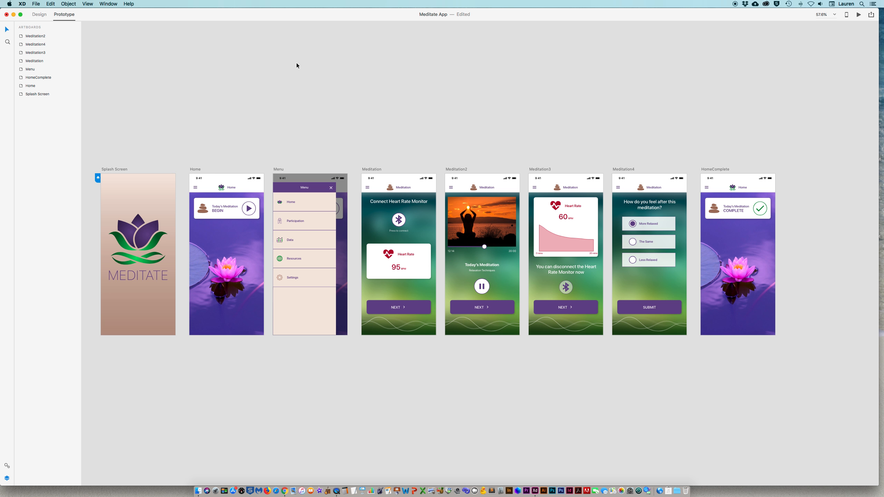
pyautogui.click(39, 15)
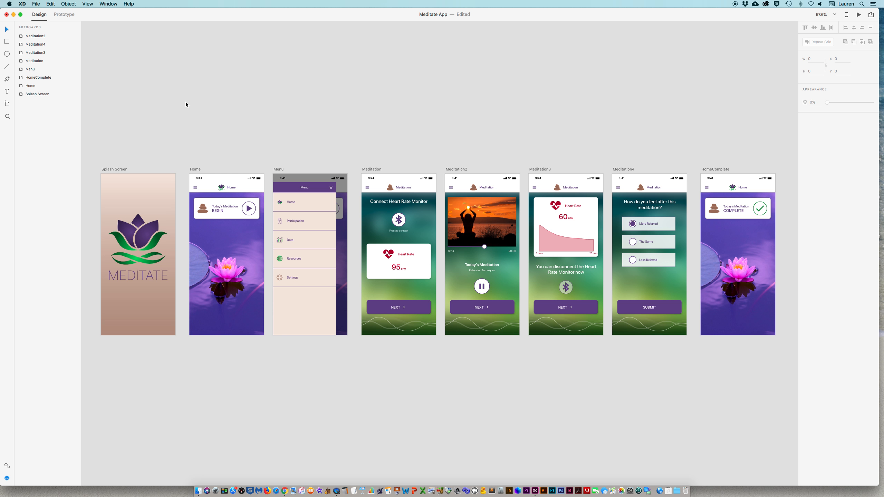
# Step: Review the export format options for the Splash Screen and Home artboards, cancel the export, and deselect the artboards
pyautogui.click(109, 170)
pyautogui.click(193, 173)
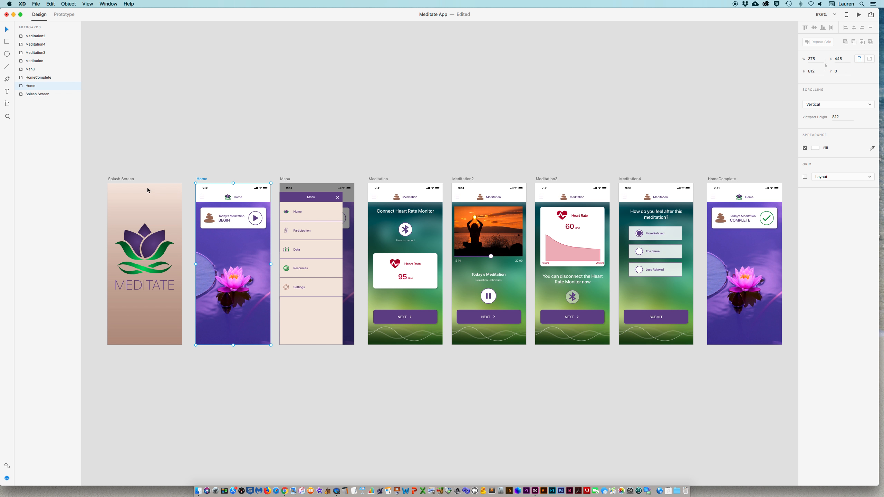
pyautogui.keyDown('shift'); pyautogui.click(124, 178); pyautogui.keyUp('shift')
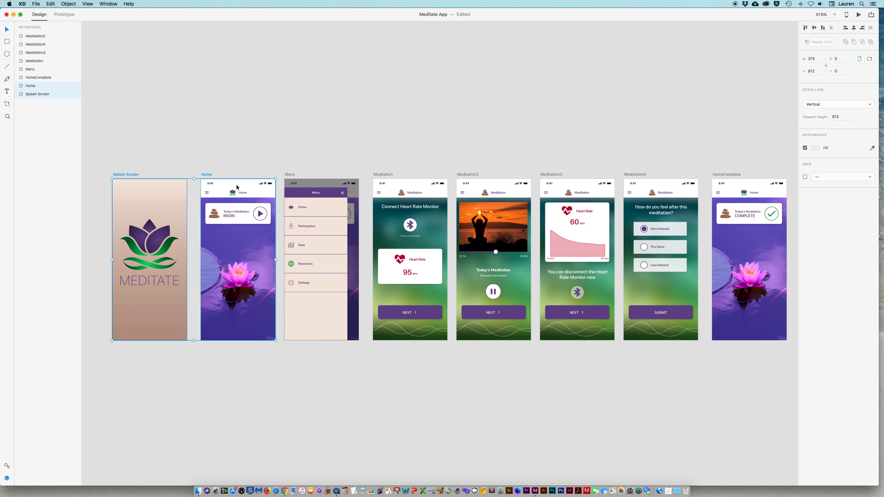
pyautogui.click(36, 3)
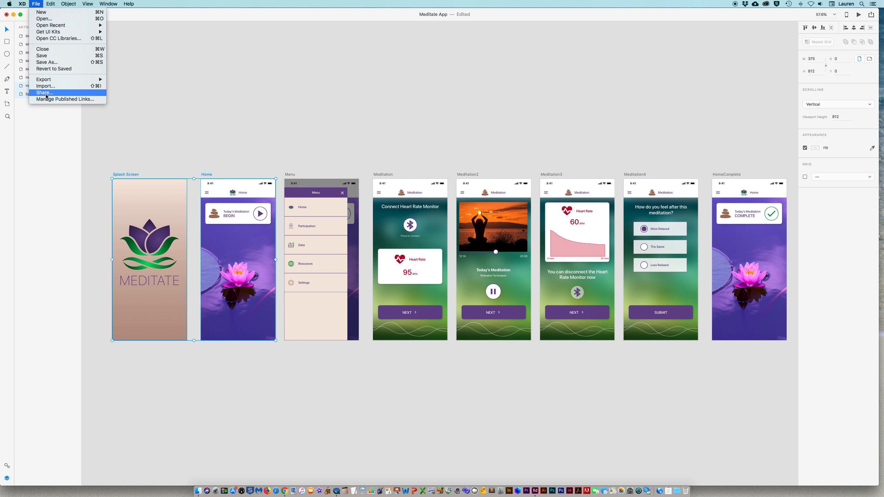
pyautogui.moveTo(41, 82)
pyautogui.click(134, 87)
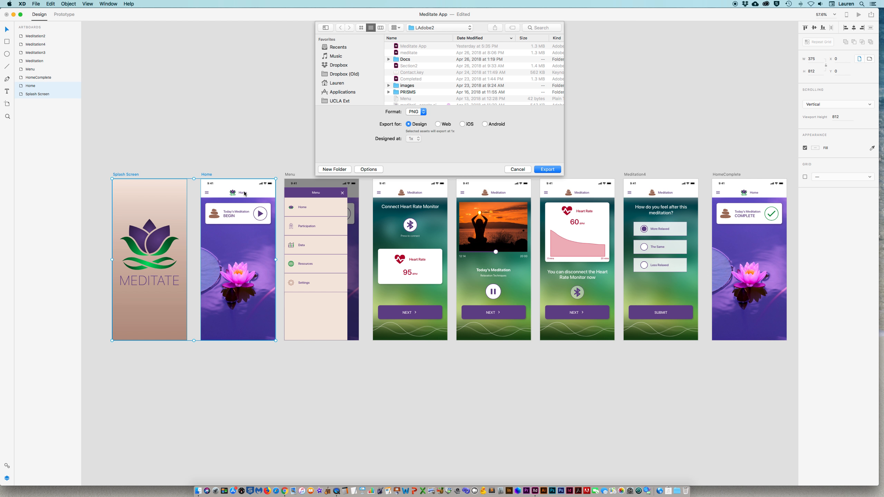
pyautogui.click(423, 112)
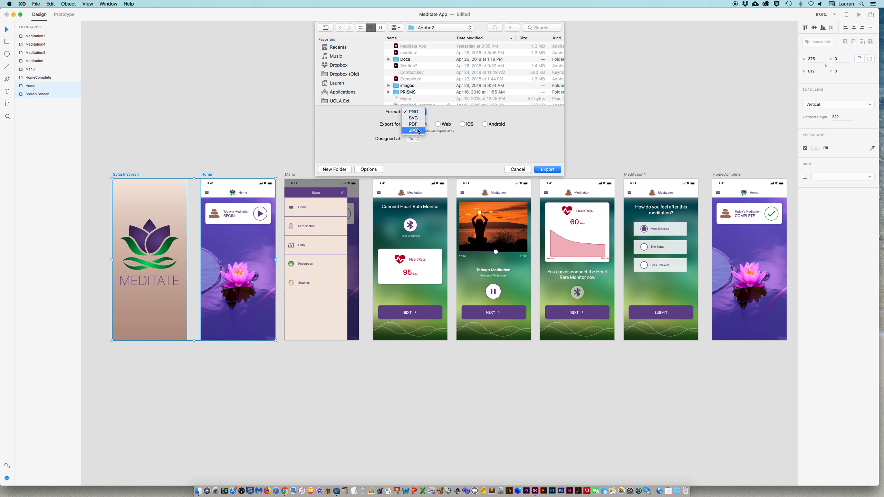
pyautogui.click(470, 110)
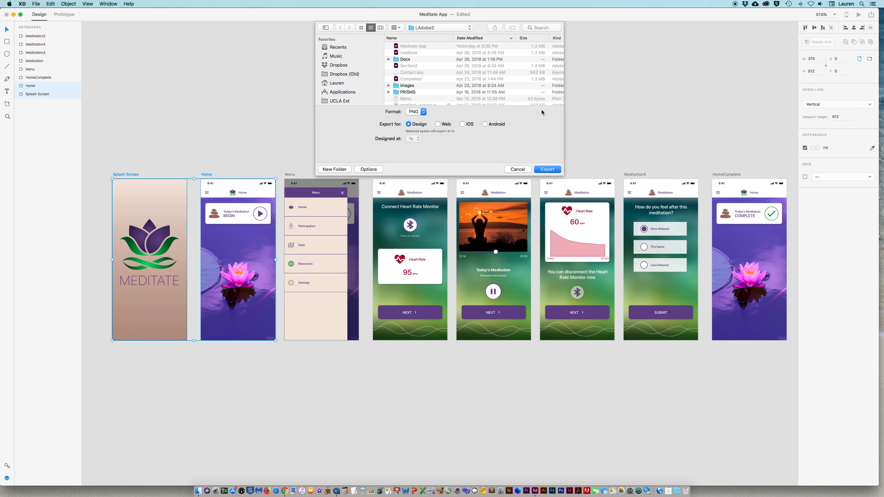
pyautogui.click(527, 168)
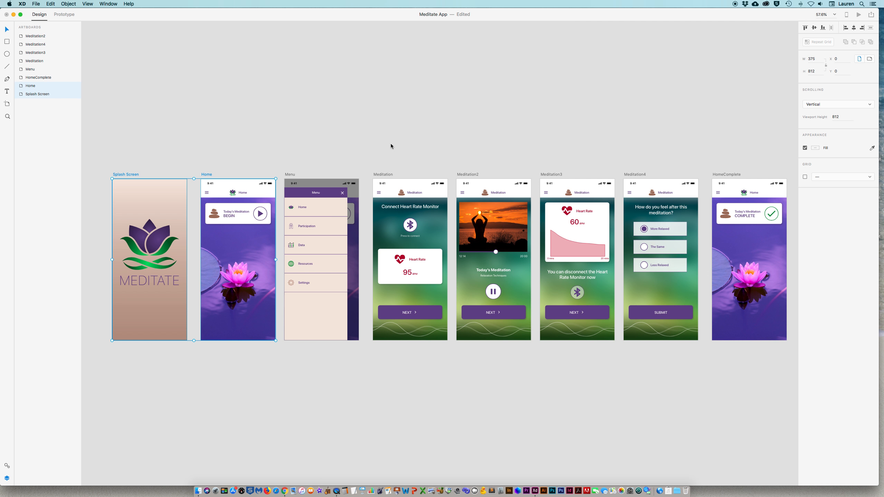
pyautogui.click(286, 132)
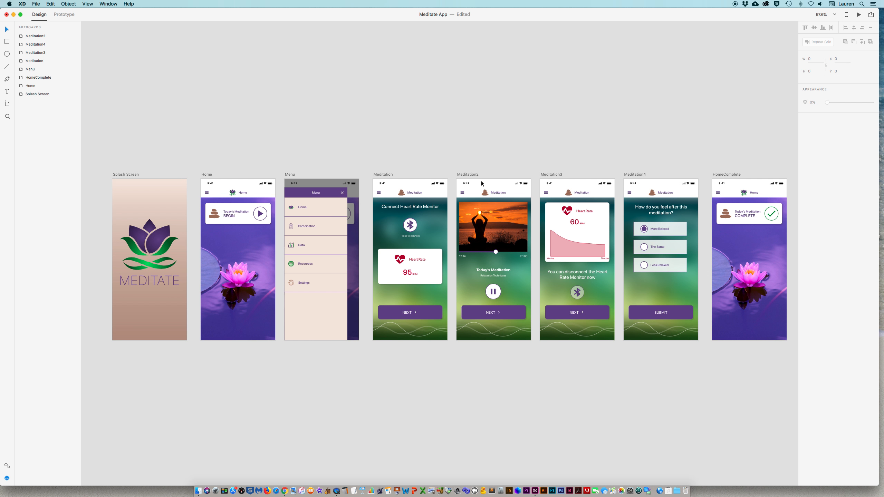
# Step: Set up an SVG export of the Splash Screen's lotus graphic under the name icon, and cancel the export
pyautogui.doubleClick(166, 248)
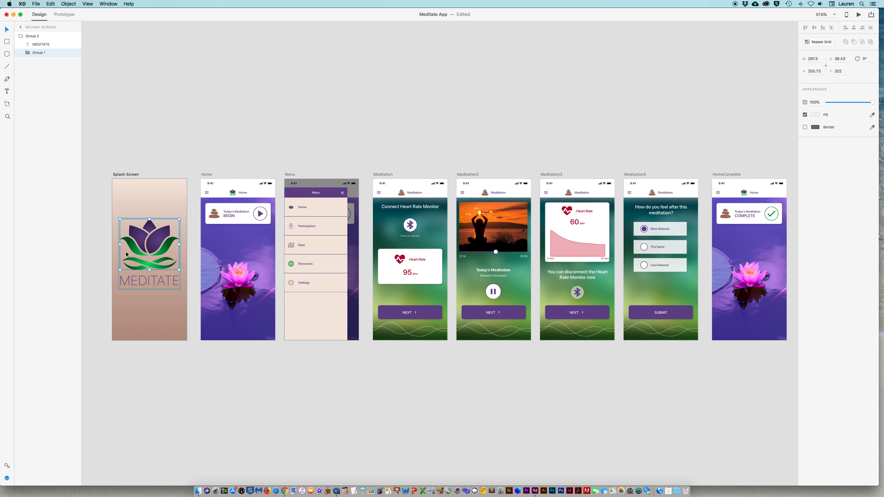
pyautogui.click(36, 3)
pyautogui.moveTo(87, 80)
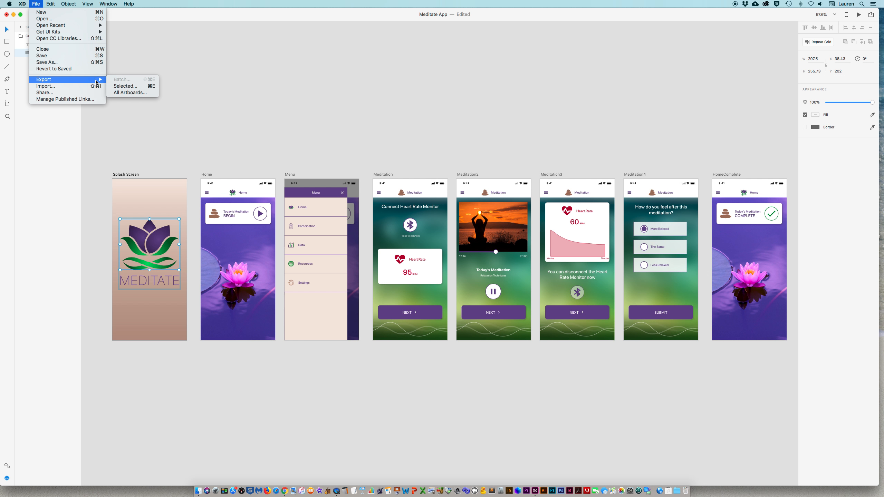
pyautogui.click(128, 86)
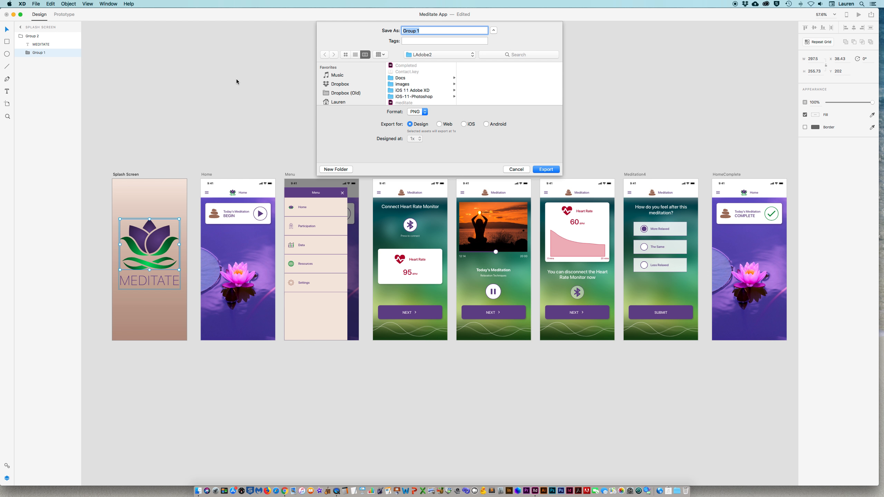
pyautogui.write('icon')
pyautogui.click(420, 112)
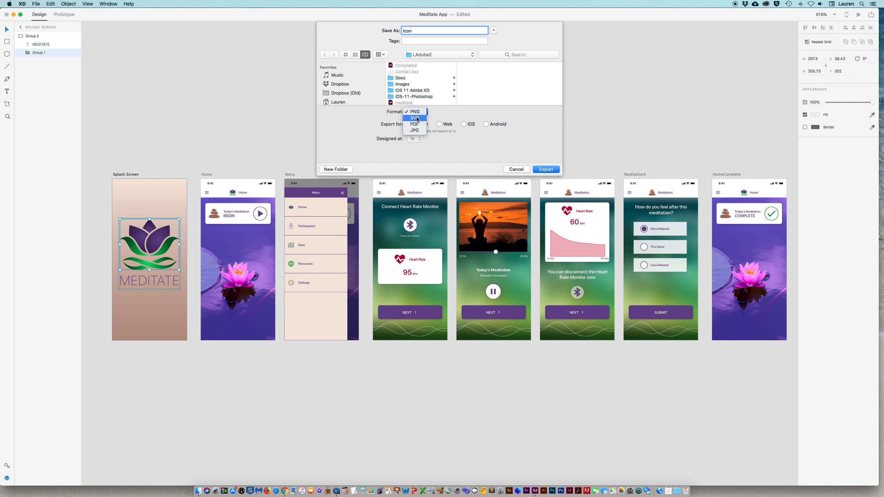
pyautogui.click(415, 119)
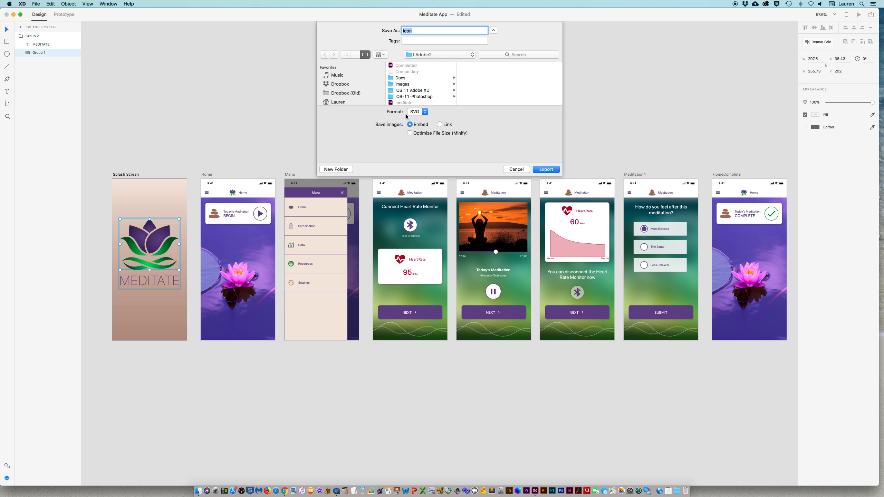
pyautogui.click(516, 169)
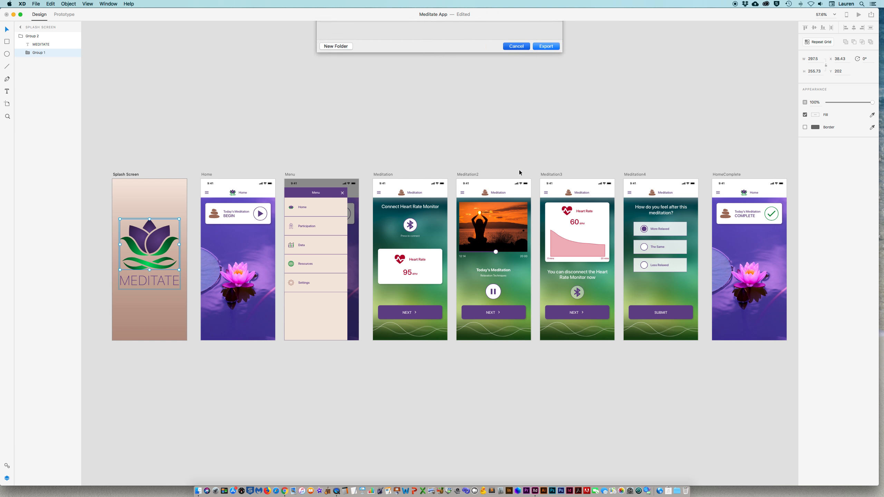